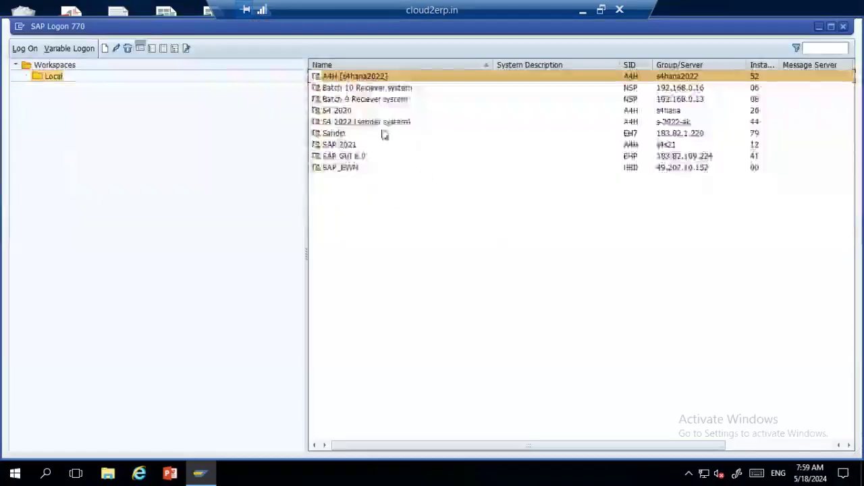
Step: Log on to S4 2022 (sender system) with the user ID and password to reach SAP Easy Access
left_click(360, 122)
double_click(359, 123)
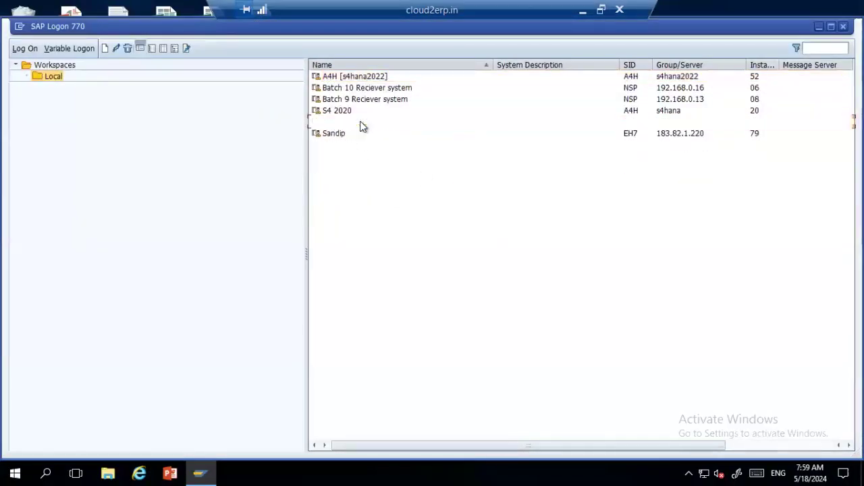
type("akshay")
key("Tab")
type("*******")
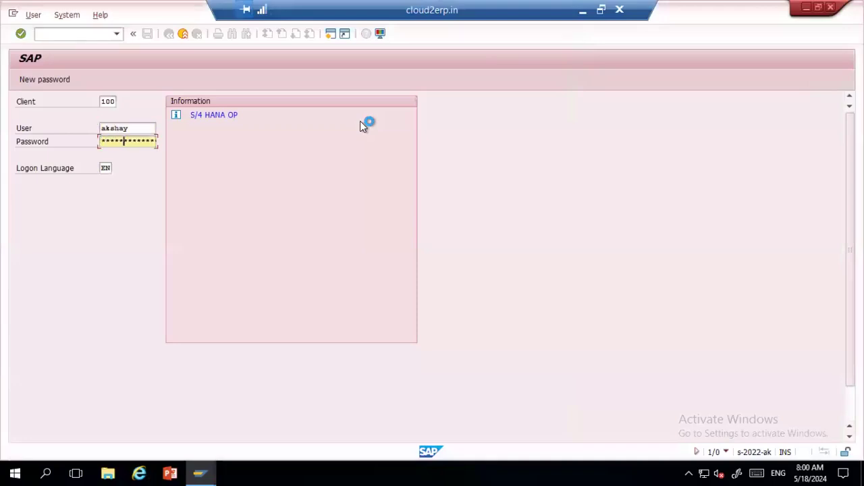
key("Return")
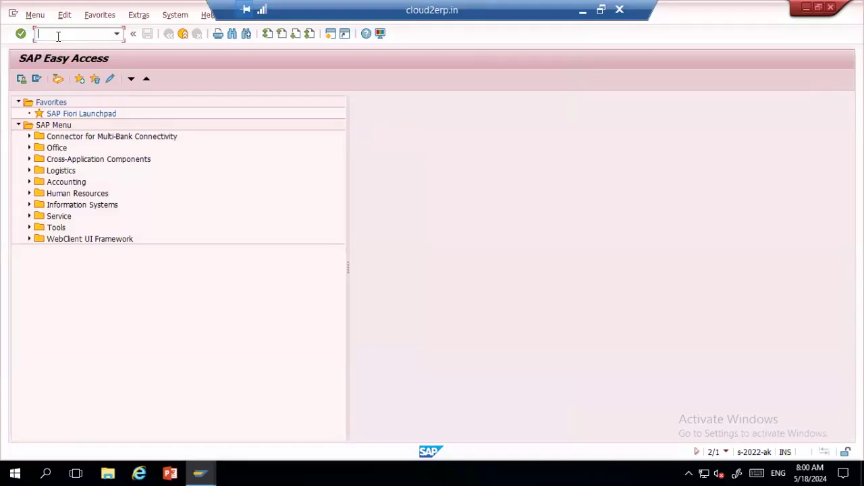
Step: Run transaction MM01 to bring up the empty Create Material initial screen
type("MM01")
key("Return")
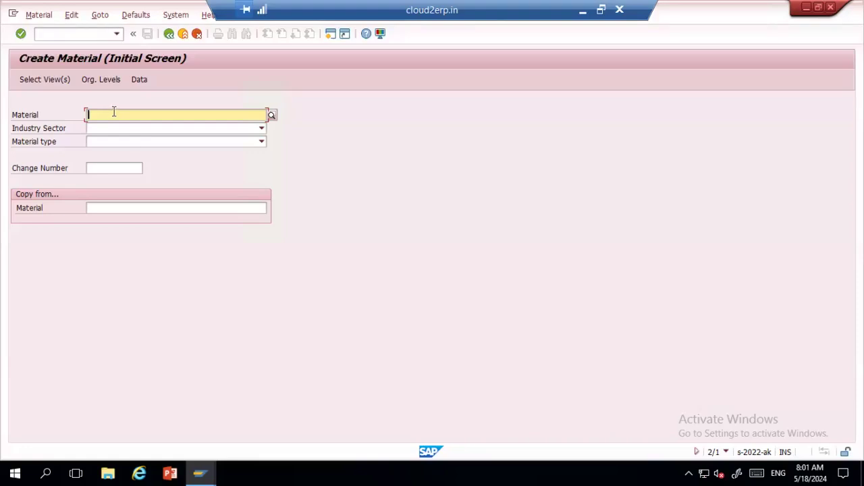
Step: Choose industry sector 5 Car Industry and material type FERT, then continue to view selection
left_click(133, 128)
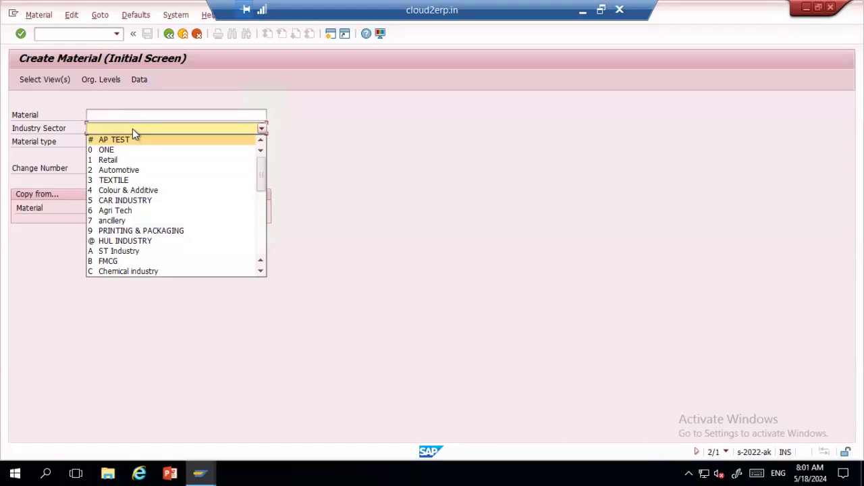
left_click(128, 200)
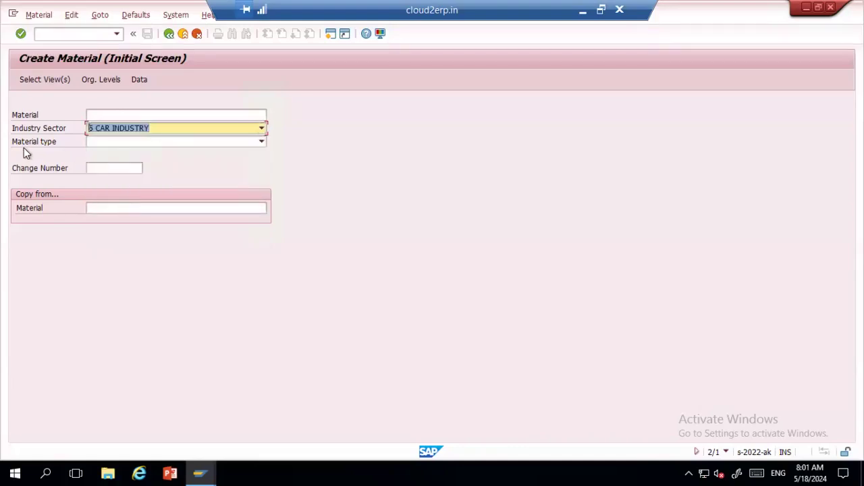
left_click(260, 143)
type("FERT")
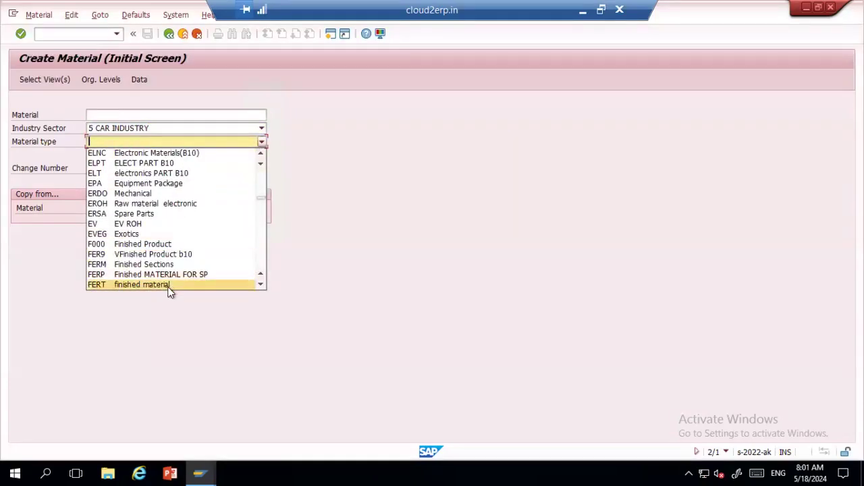
left_click(169, 286)
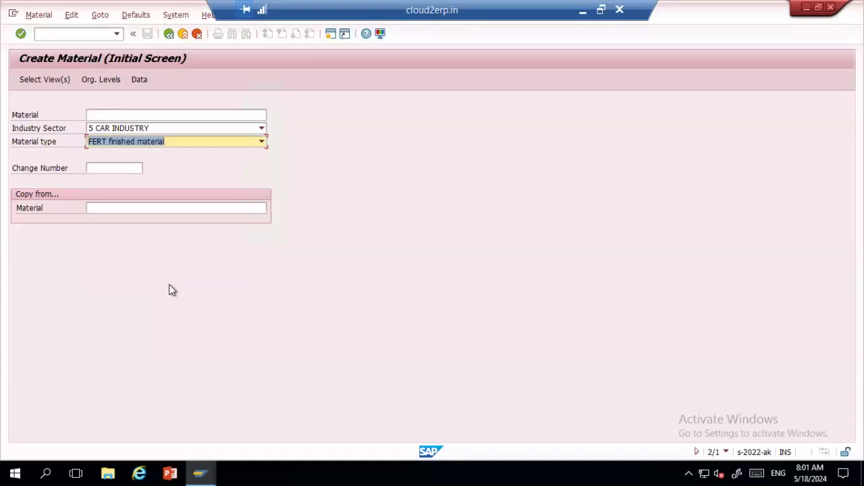
key("Return")
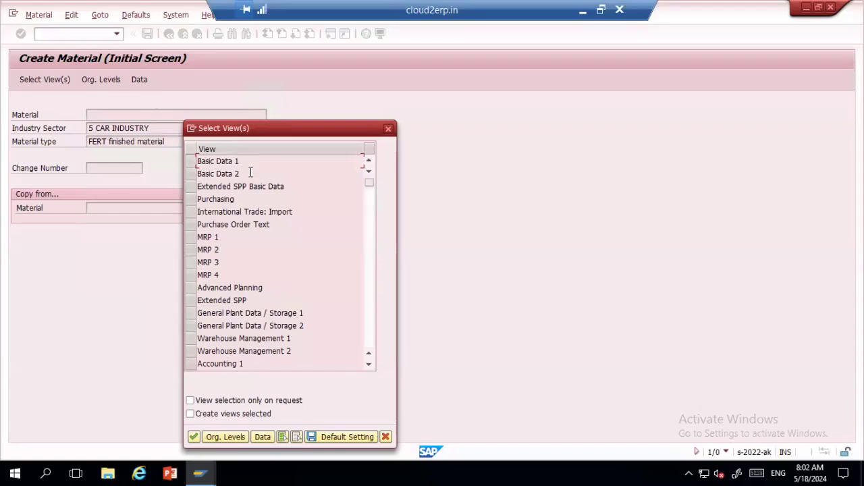
left_click(388, 128)
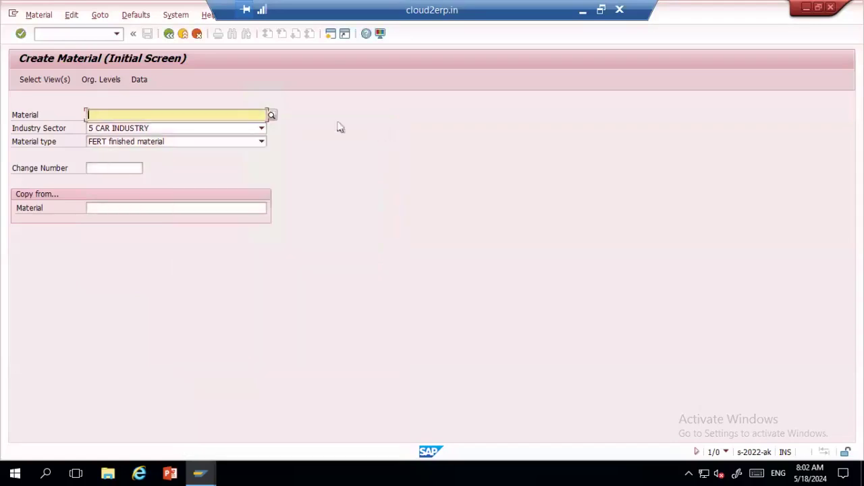
left_click(262, 143)
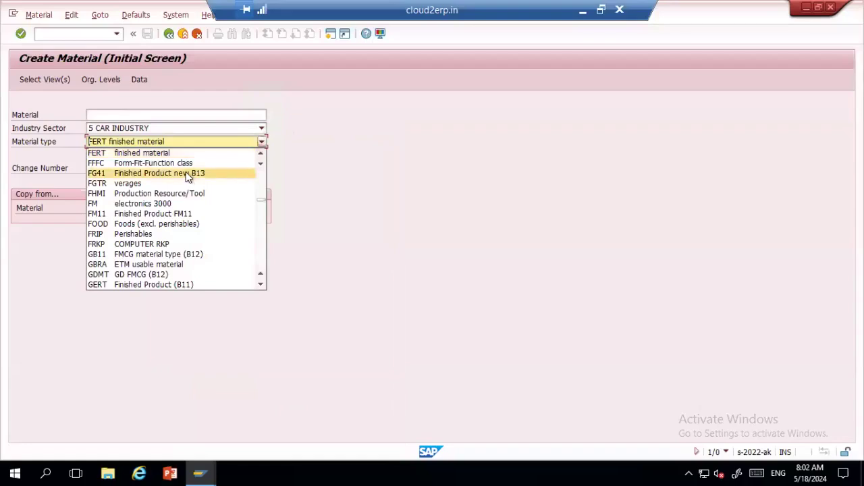
scroll(169, 256, "down", 8)
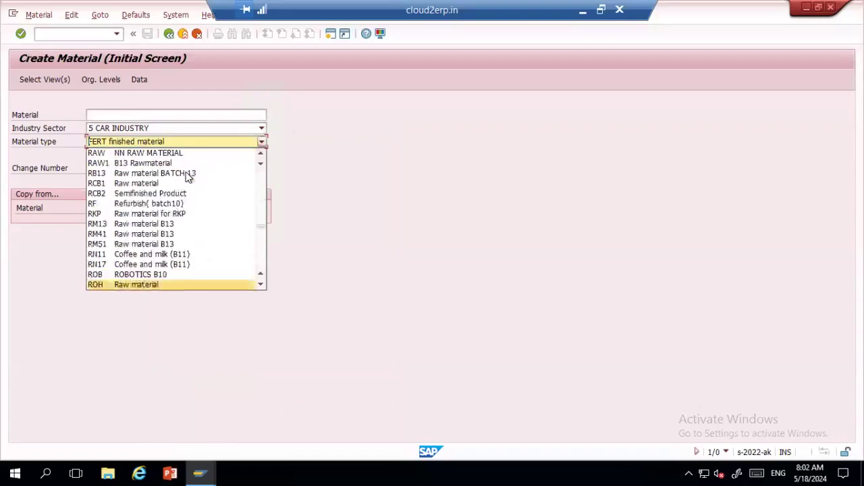
left_click(144, 285)
key("Return")
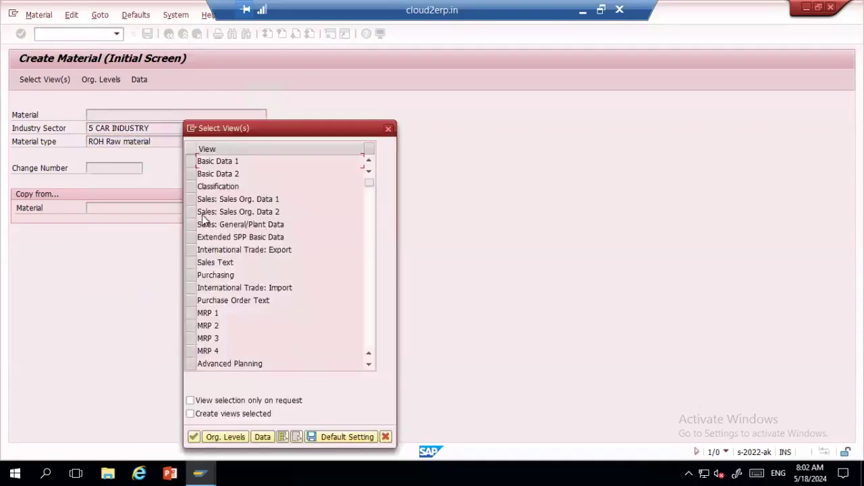
left_click(191, 200)
left_click(191, 211)
left_click(191, 224)
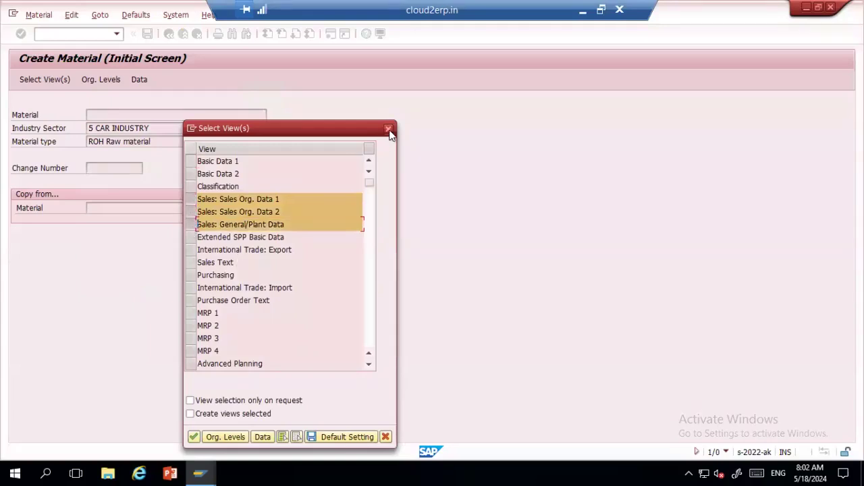
left_click(388, 128)
left_click(260, 141)
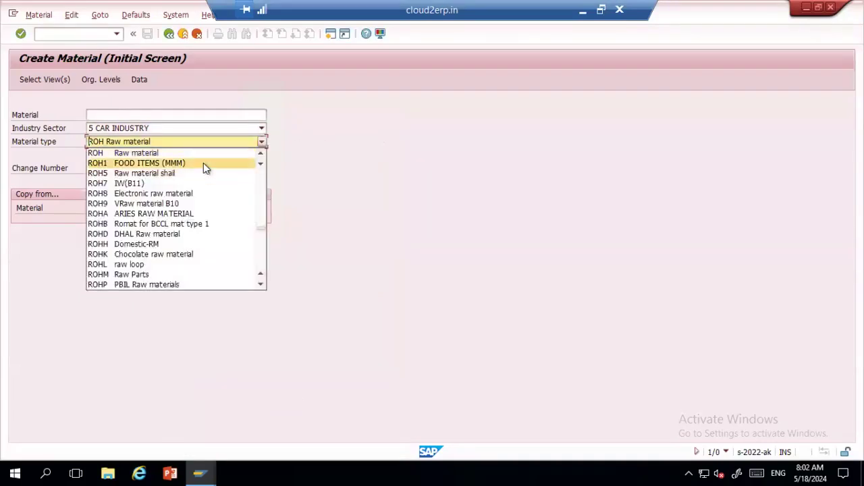
type("fert")
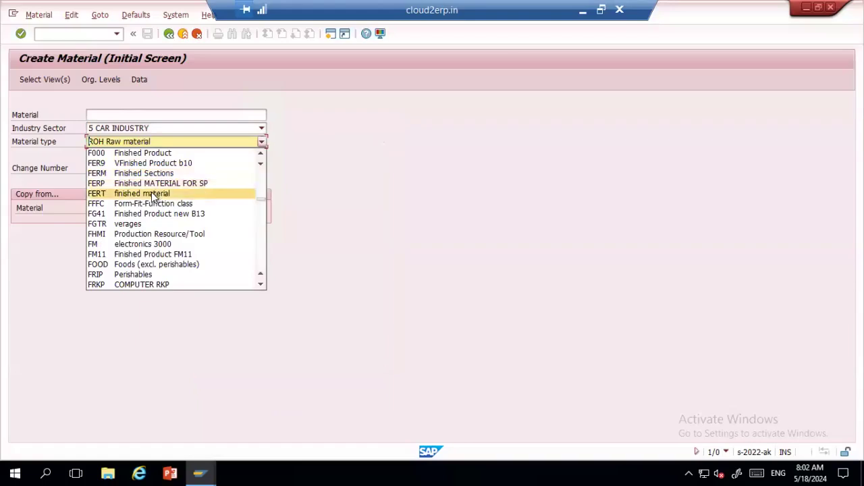
left_click(154, 195)
key("Return")
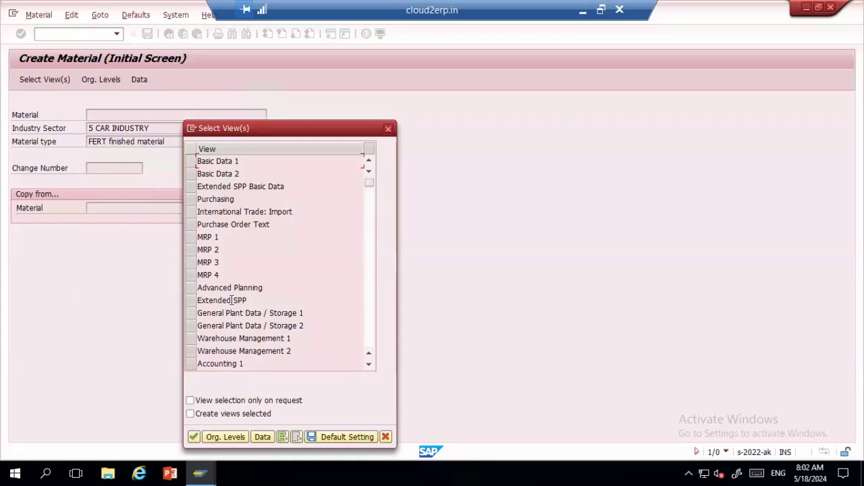
Step: Select the Basic Data 1 and 2, Purchasing, and General Plant Data / Storage 1 and 2 views
left_click(191, 161)
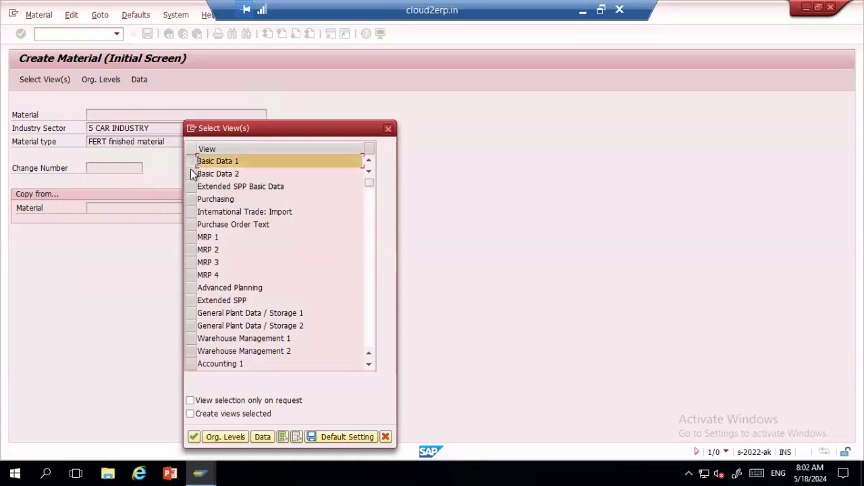
left_click(191, 174)
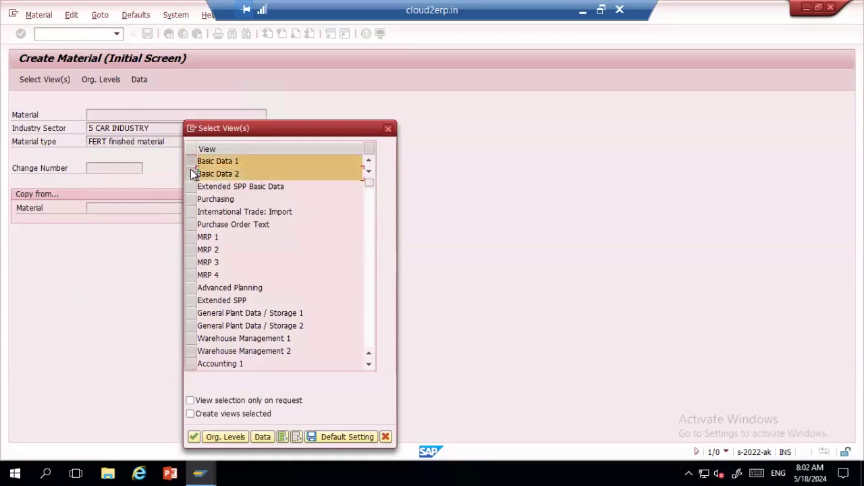
left_click(191, 201)
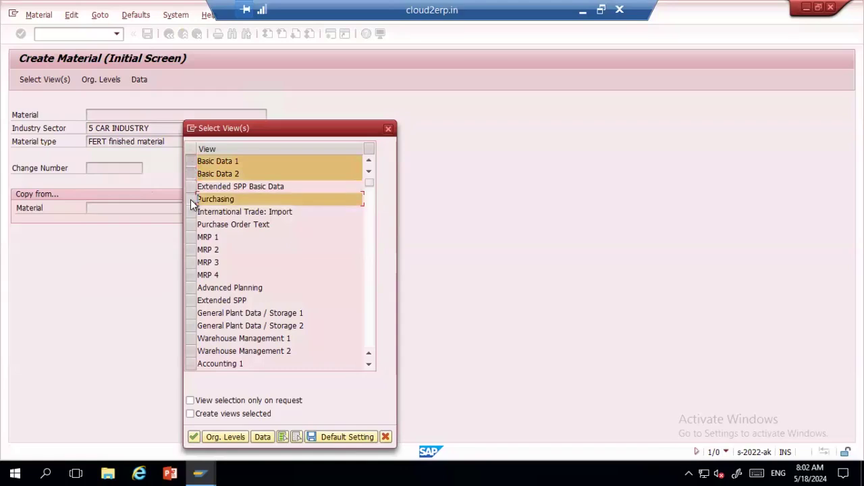
left_click(192, 313)
left_click(192, 326)
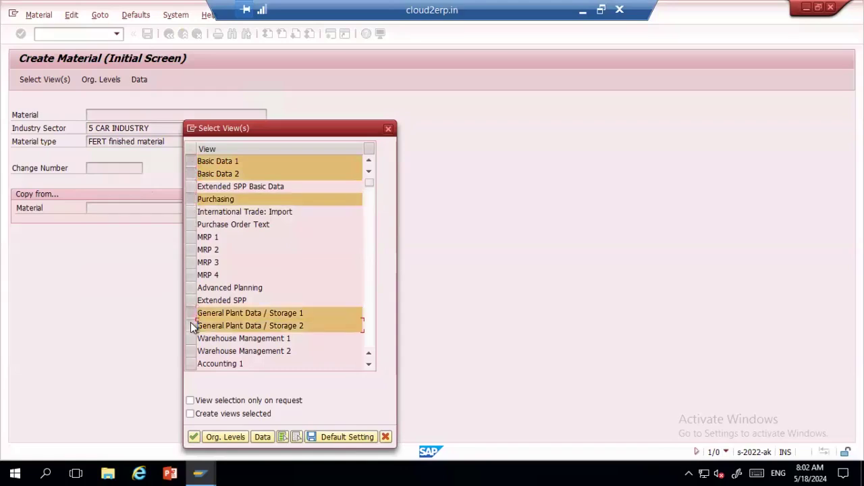
Step: Add the Accounting 1 and 2 views and confirm the view selection for organizational levels
left_click(366, 237)
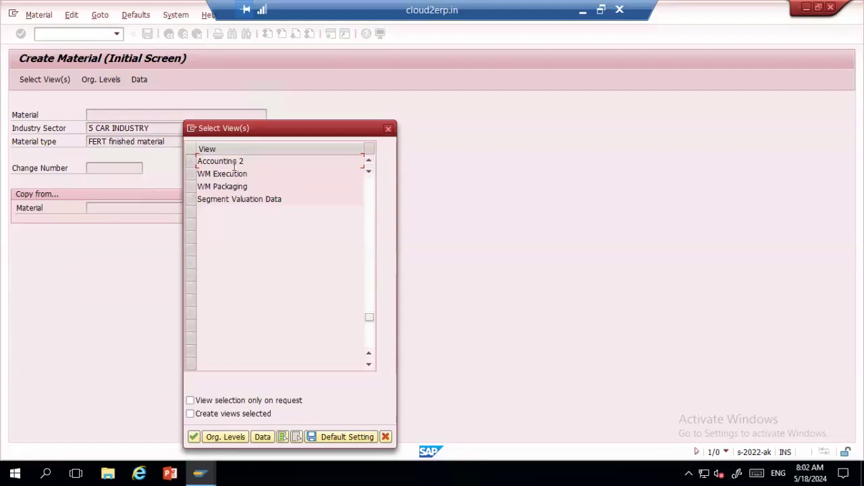
left_click(365, 157)
left_click(366, 156)
left_click(366, 156)
left_click(365, 156)
left_click(190, 213)
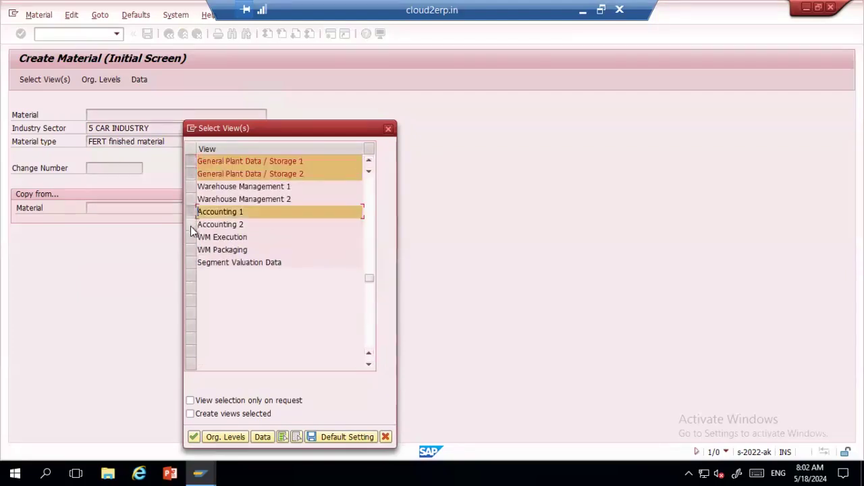
left_click(190, 225)
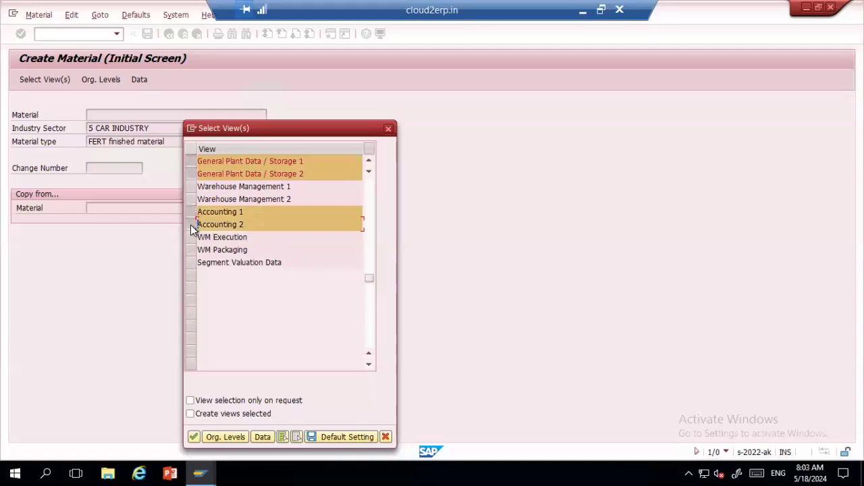
left_click(228, 437)
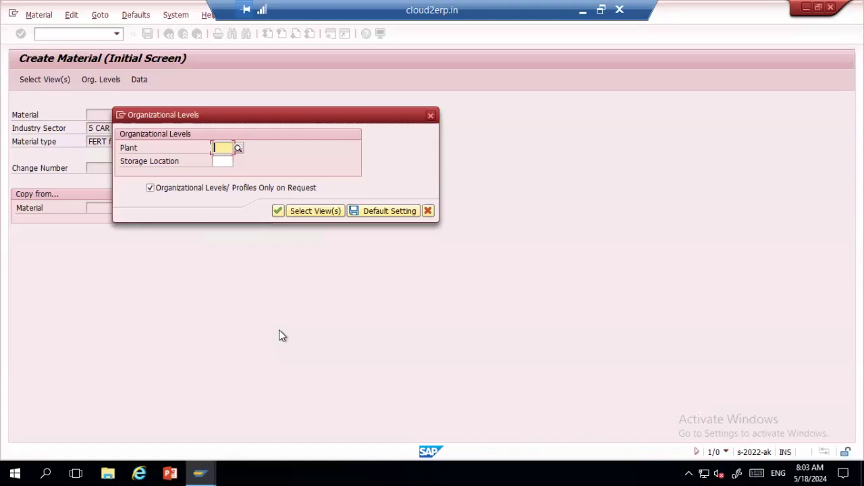
Step: Enter plant 1994 (ERPLOKA Bangalore) and storage location SL03 Finished, then continue
type("1994")
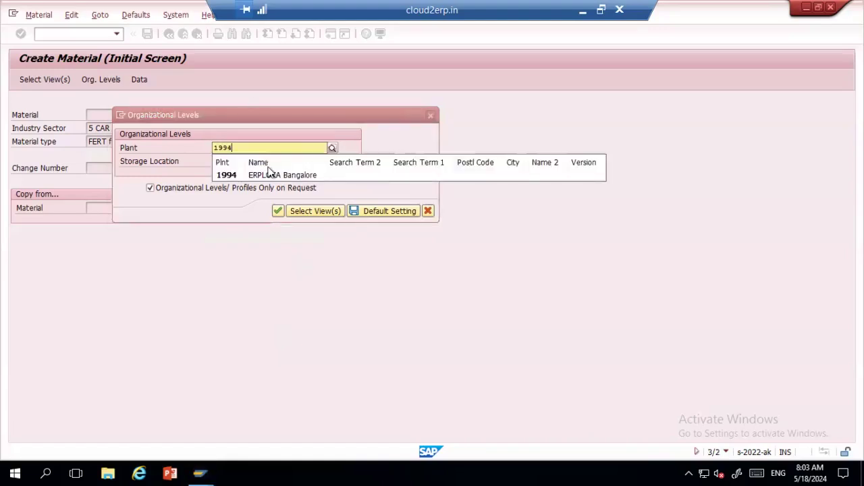
left_click(272, 175)
left_click(227, 163)
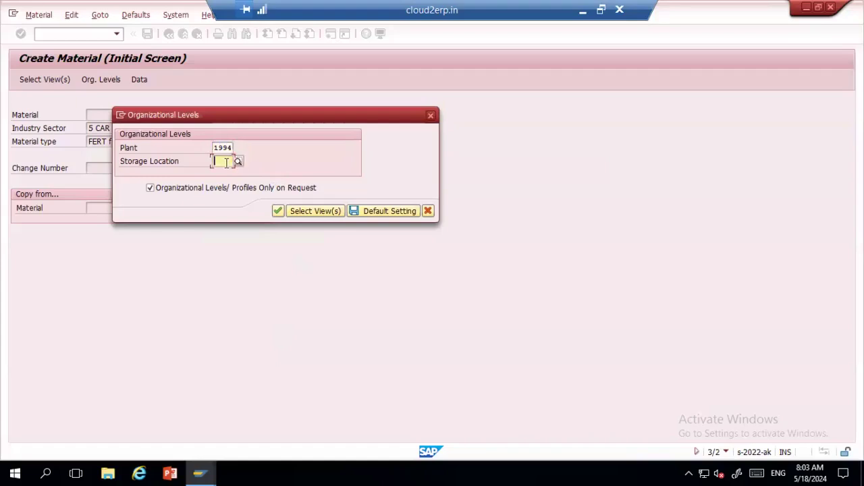
type("SL01")
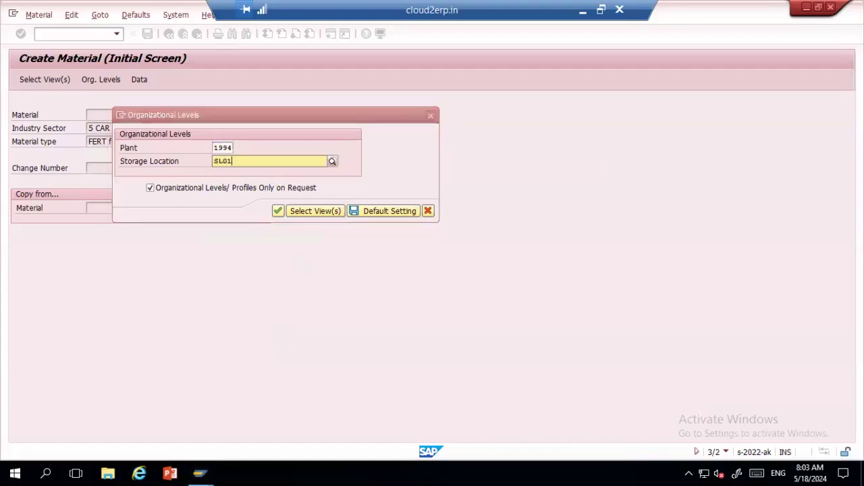
key("BackSpace")
type("3")
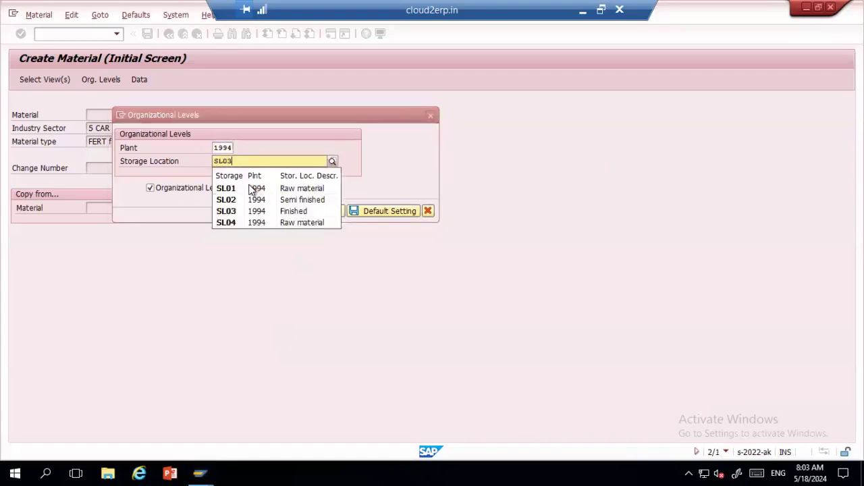
left_click(234, 188)
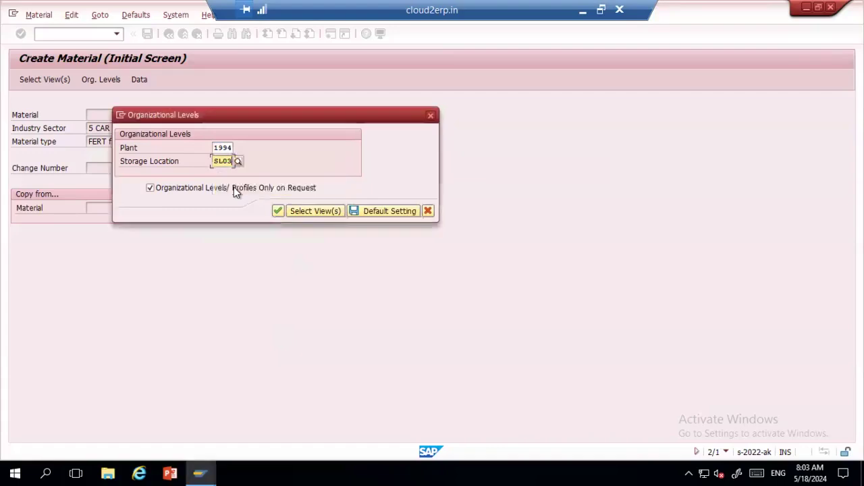
left_click(277, 211)
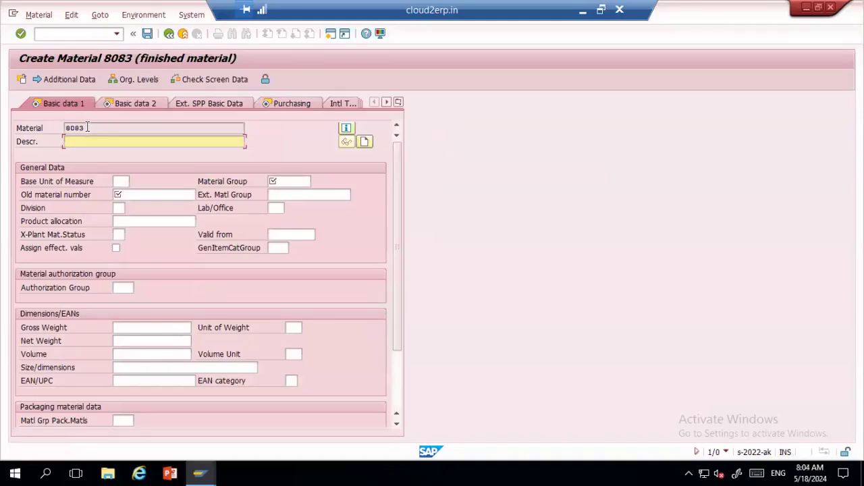
Step: Give material 8083 the description 'Bread' and base unit of measure EA
left_click_drag(87, 128, 66, 128)
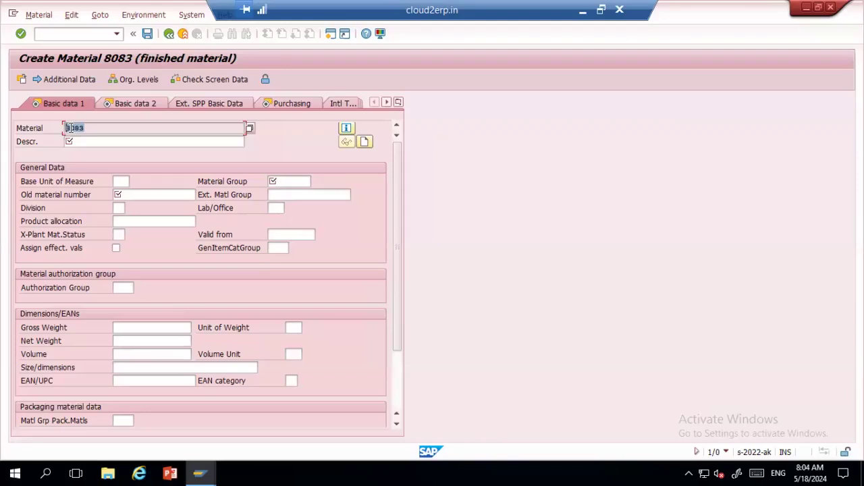
left_click(88, 140)
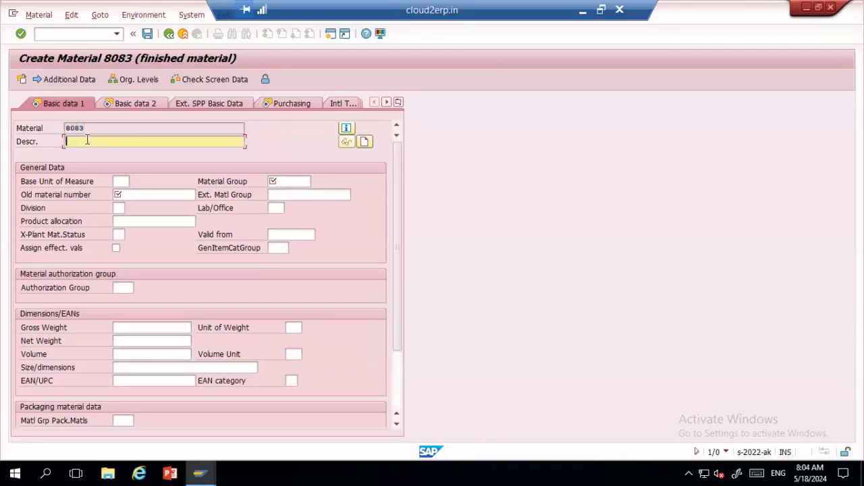
type("Bread")
left_click(120, 181)
type("ea")
left_click(118, 194)
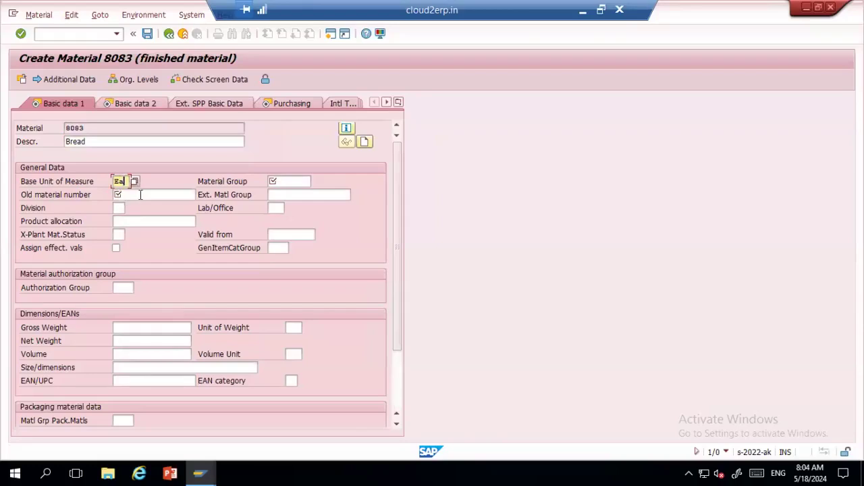
left_click(140, 195)
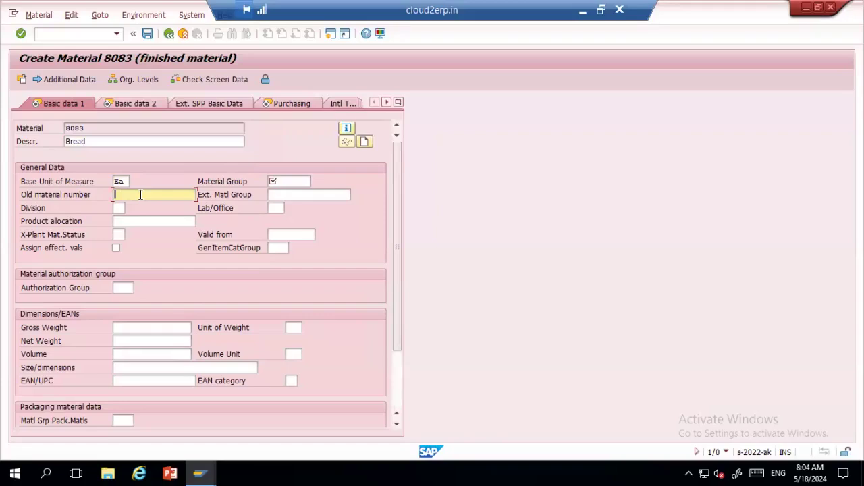
Step: Enter 123456 as the old material number
left_click_drag(102, 143, 44, 148)
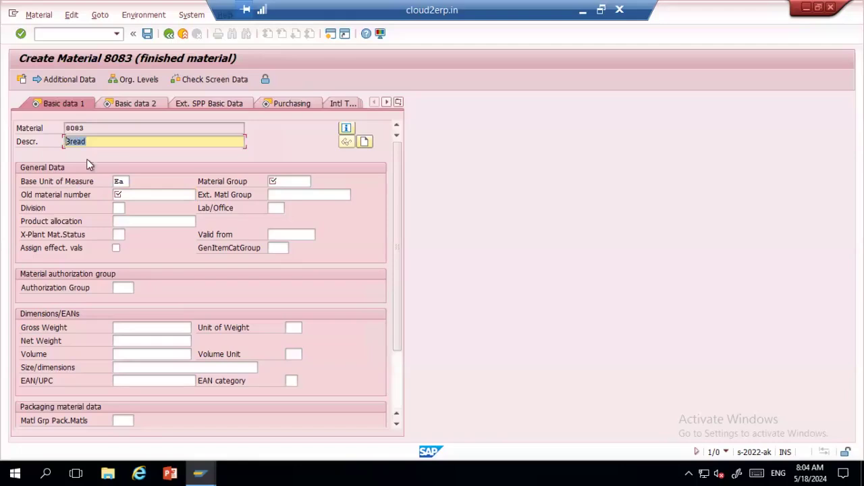
left_click(147, 196)
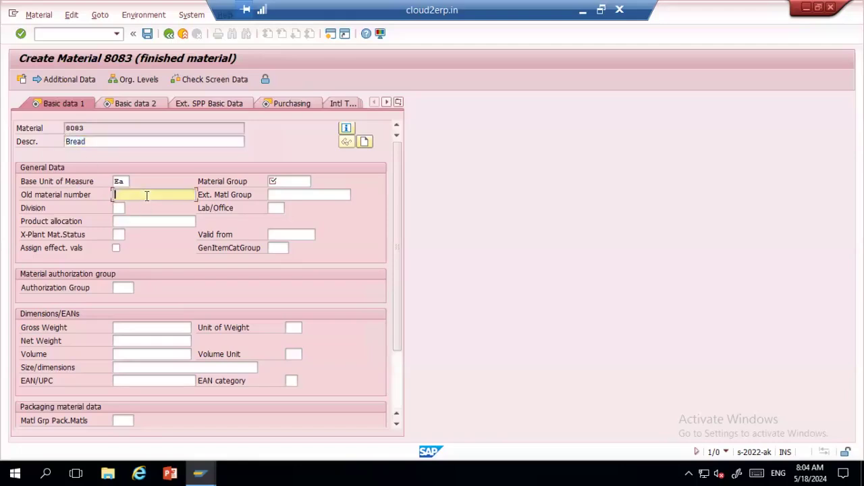
type("123456")
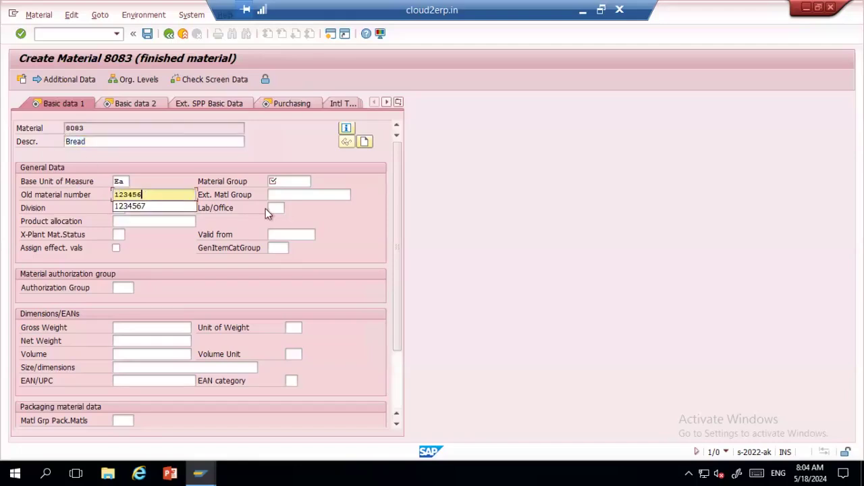
left_click(252, 225)
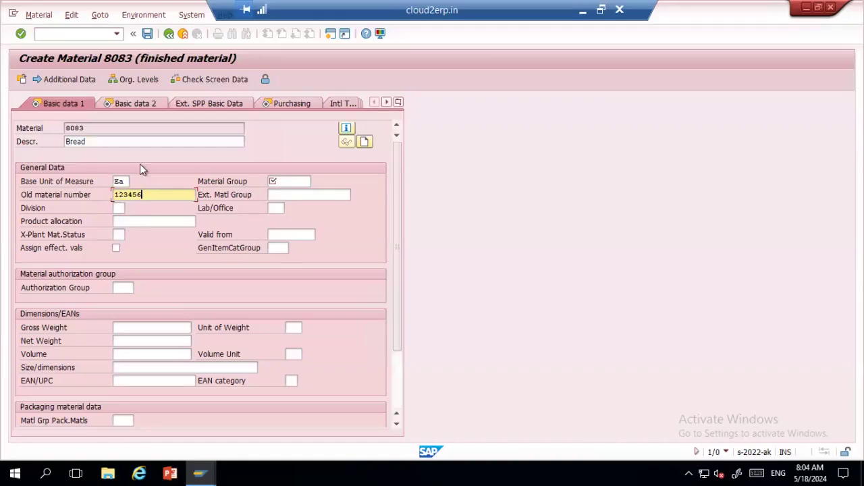
left_click(282, 180)
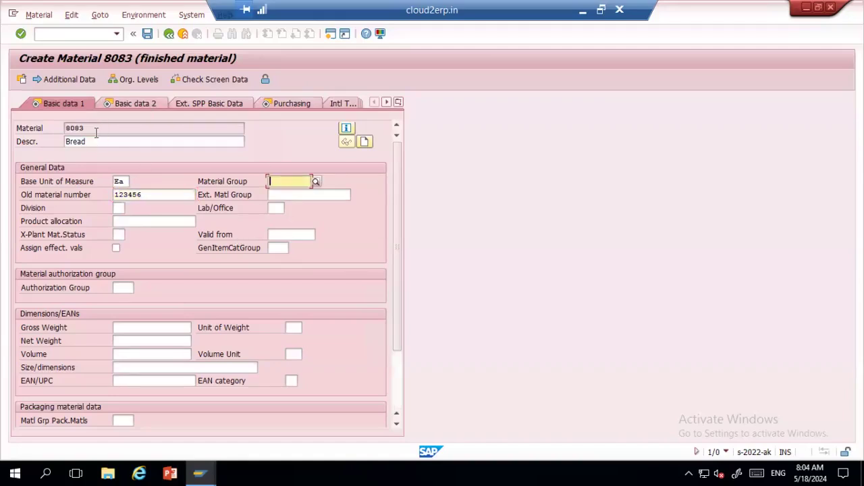
Step: Search the material group list for 'food' and enter L004 Finished Goods as the material group
left_click(316, 181)
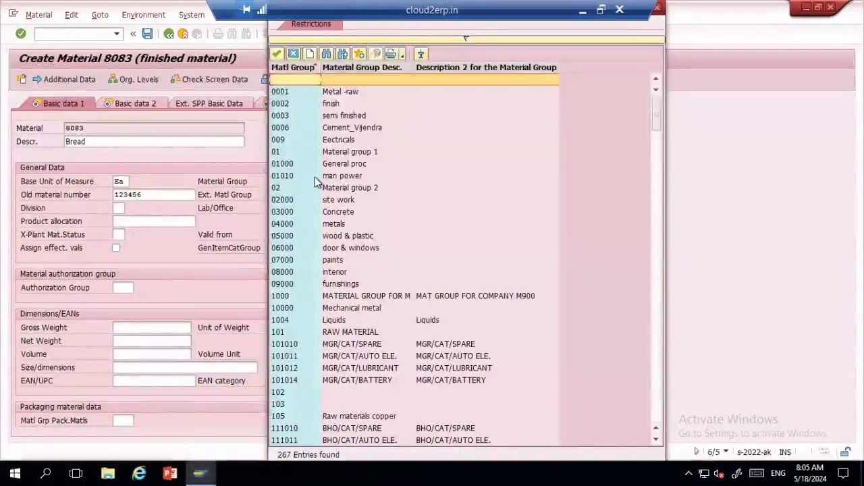
key("ctrl+f")
type("food")
key("Return")
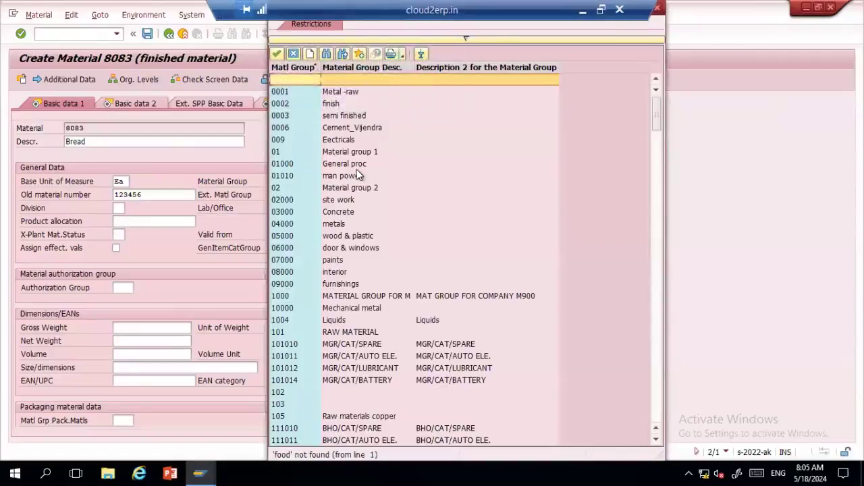
left_click(657, 199)
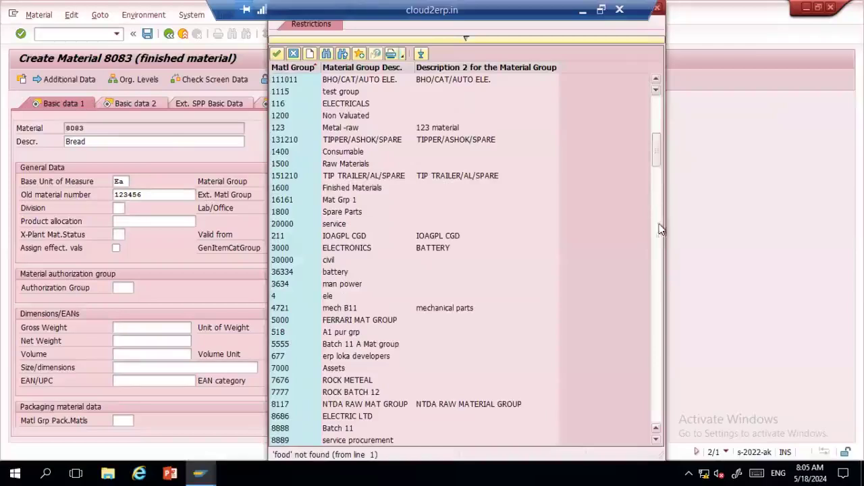
left_click(660, 245)
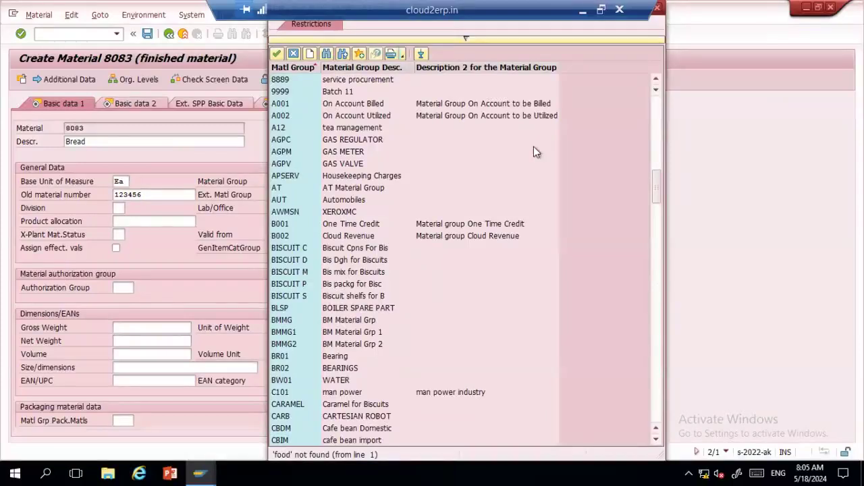
left_click(657, 253)
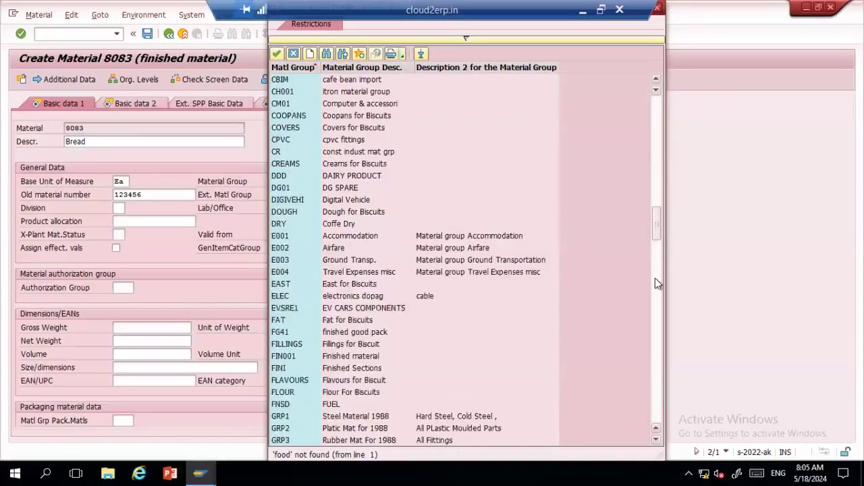
left_click(657, 283)
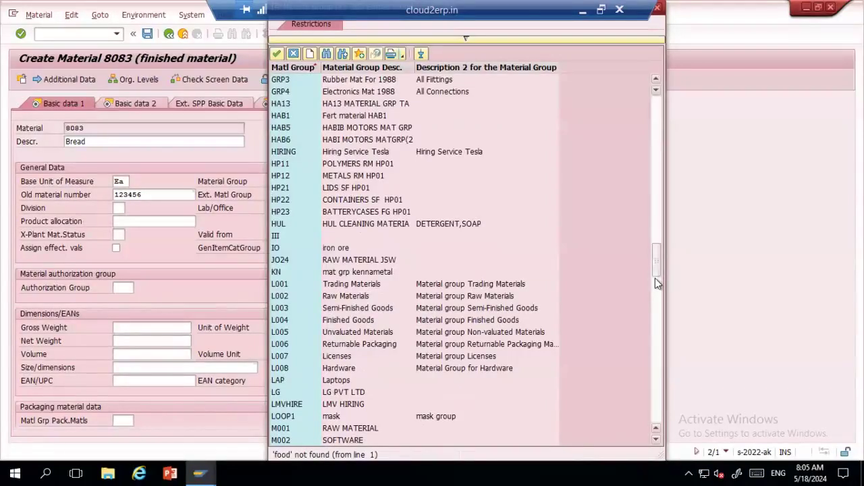
left_click(301, 321)
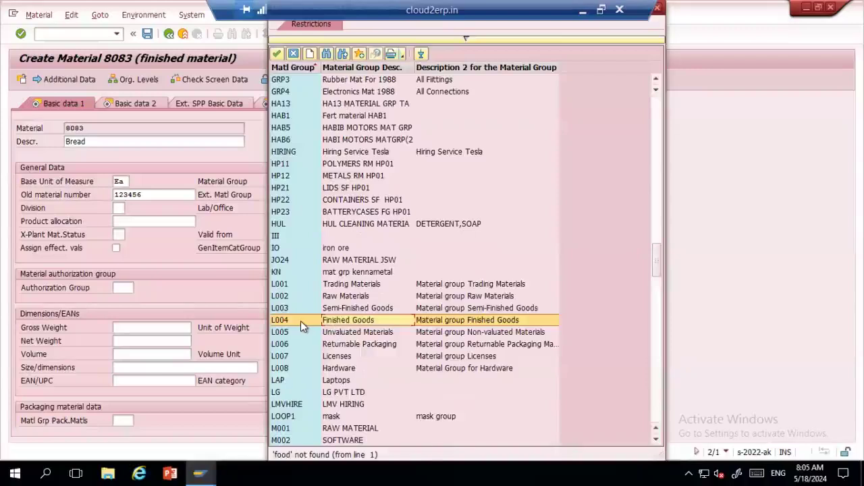
double_click(301, 321)
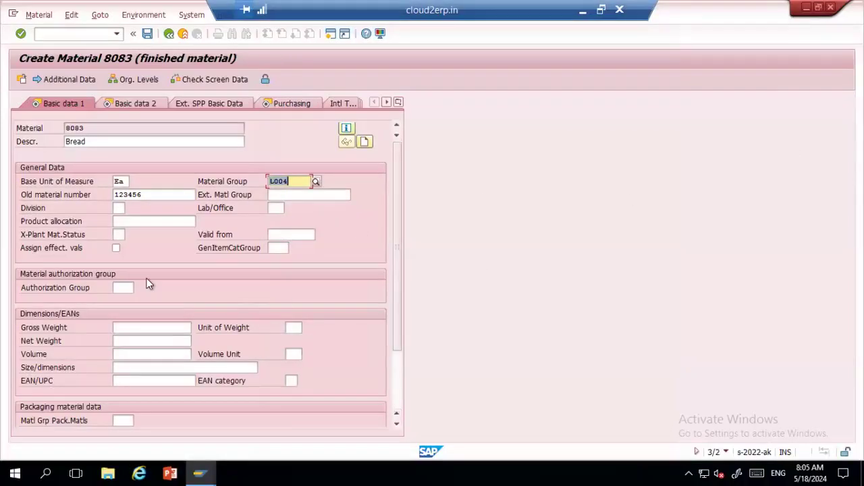
left_click(120, 235)
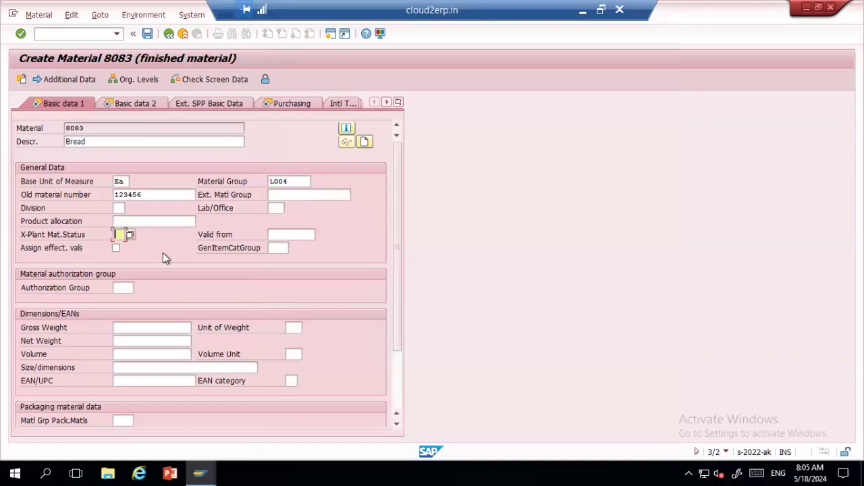
Step: Scroll past the weight and dimension fields on Basic data 1, then switch to Basic data 2
left_click_drag(394, 209, 407, 329)
left_click(152, 250)
left_click(141, 263)
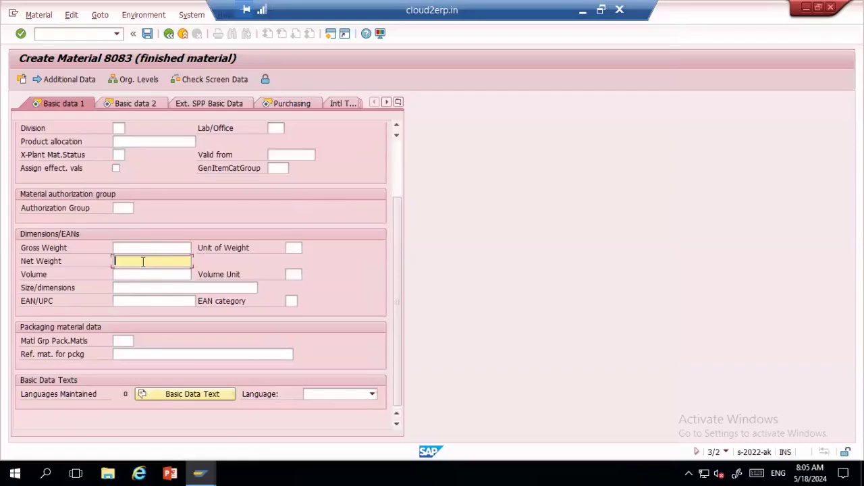
left_click(138, 286)
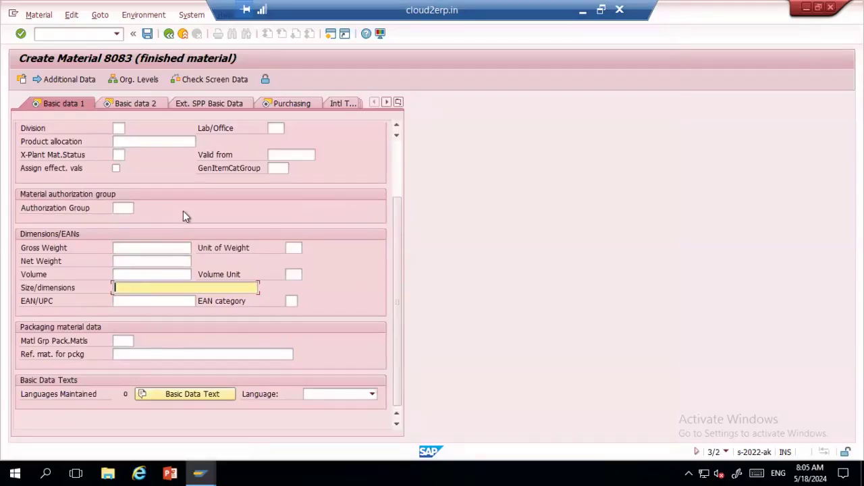
left_click(131, 105)
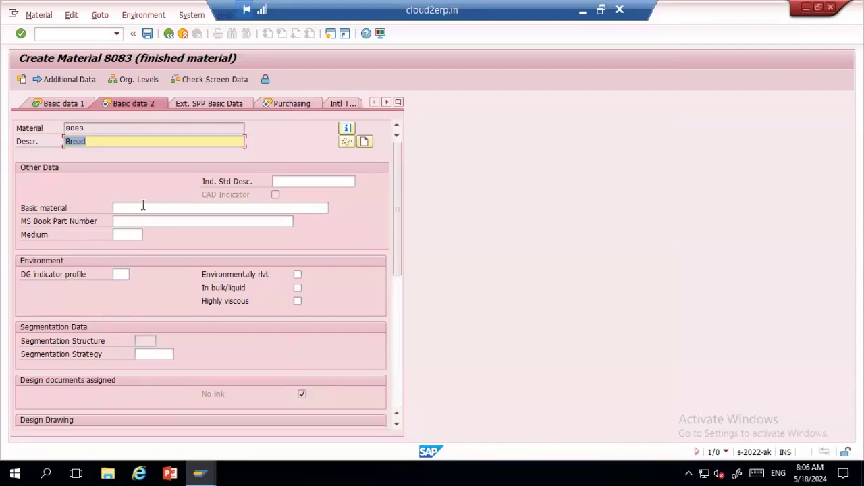
Step: Skim the Basic data 2 fields and advance to the Purchasing view for plant 1994
left_click(130, 222)
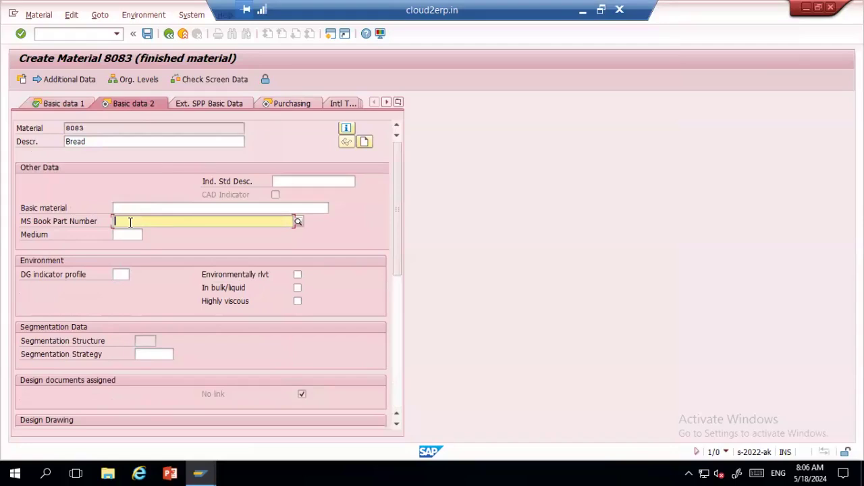
left_click(399, 316)
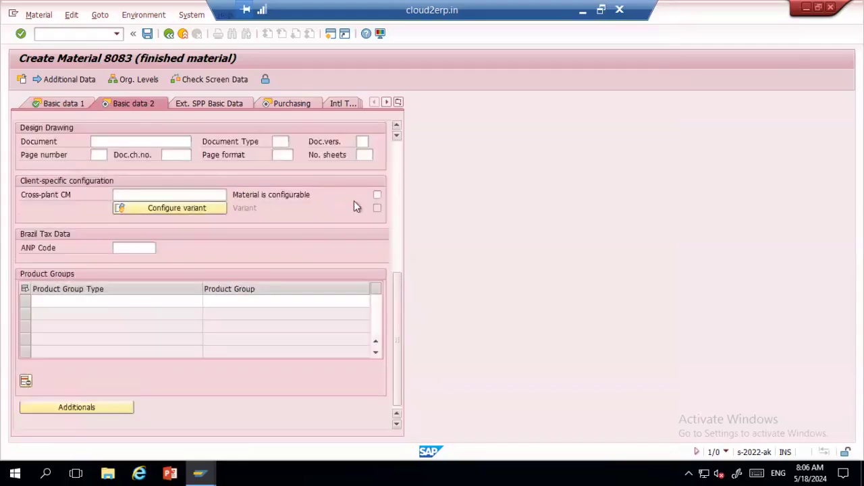
key("Return")
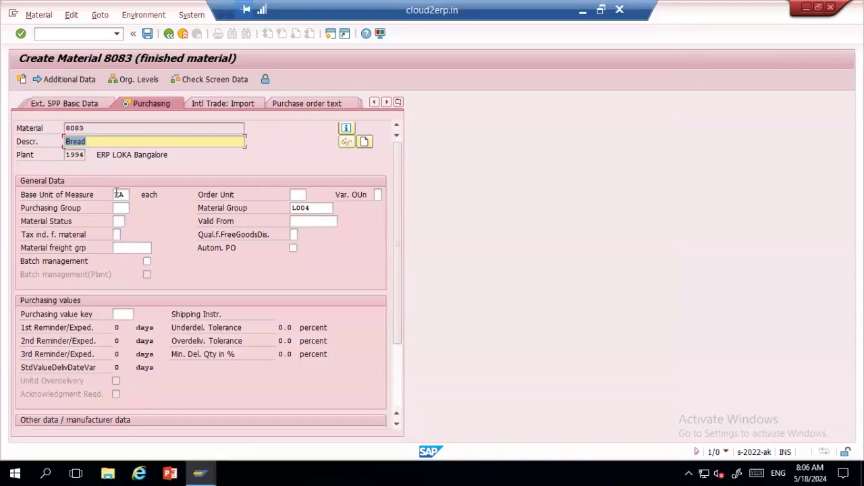
Step: Enter purchasing group 999 for Bread and continue to Plant data / stor. 1 at SL03
left_click(298, 195)
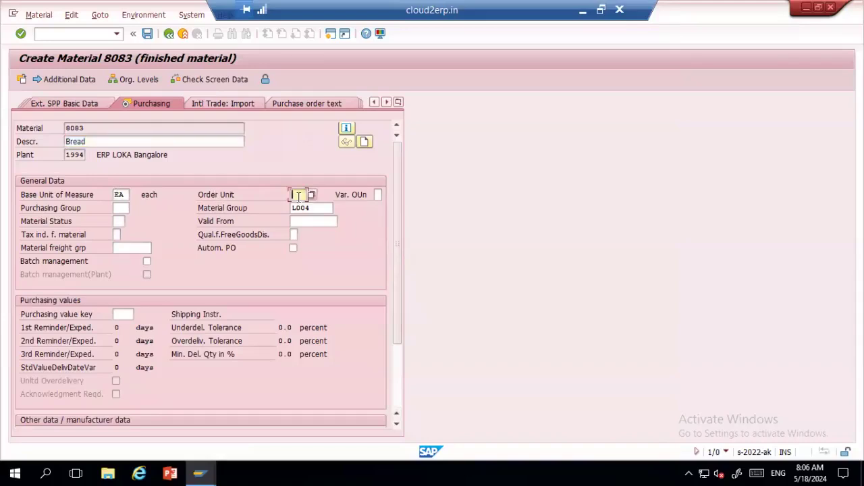
left_click(123, 194)
left_click(299, 193)
left_click(125, 208)
type("999")
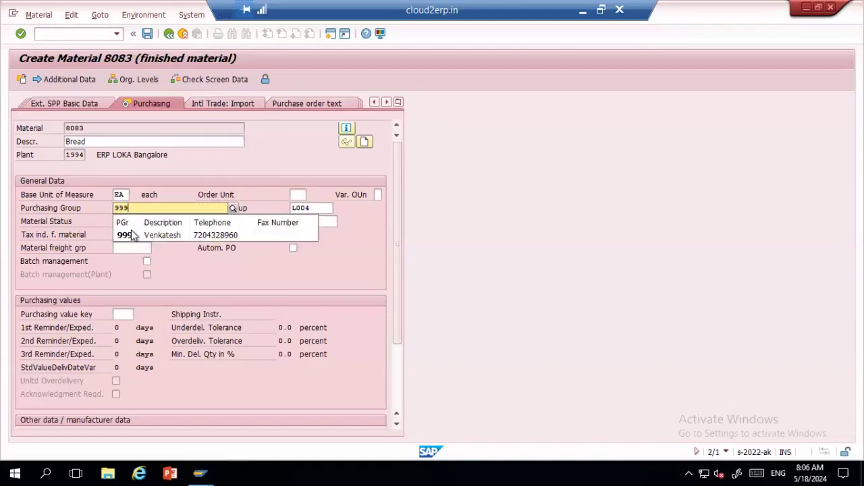
left_click(130, 233)
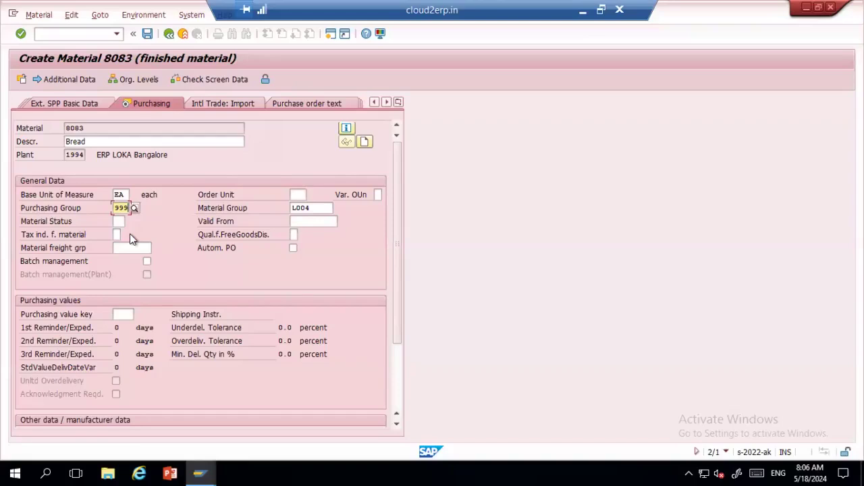
left_click(118, 221)
left_click(397, 371)
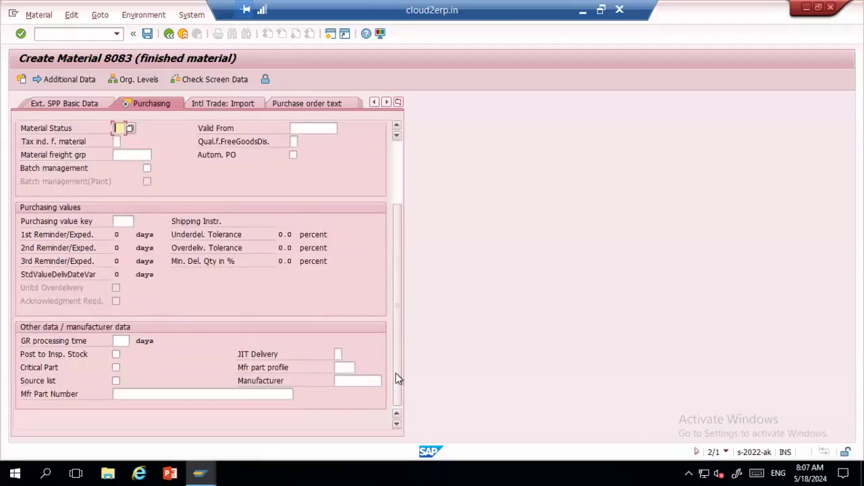
key("Return")
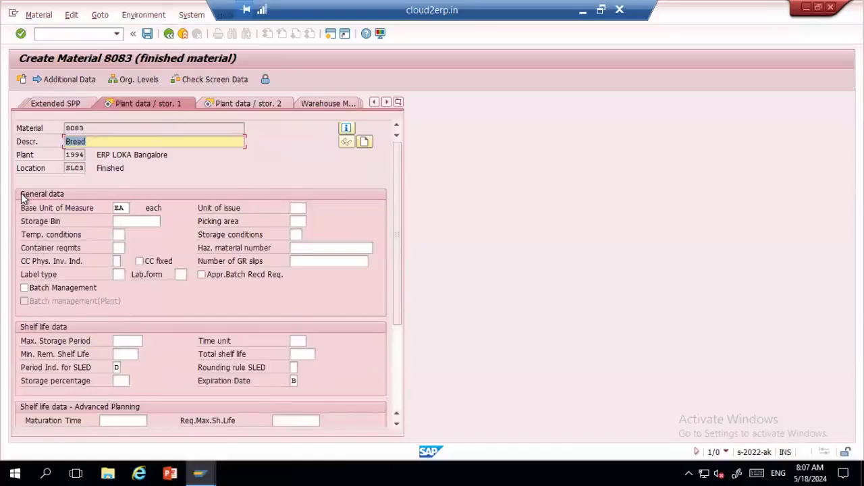
Step: Pass the Plant data / stor. 1 and 2 views of material 8083 empty, skipping the profit center warning
left_click(118, 234)
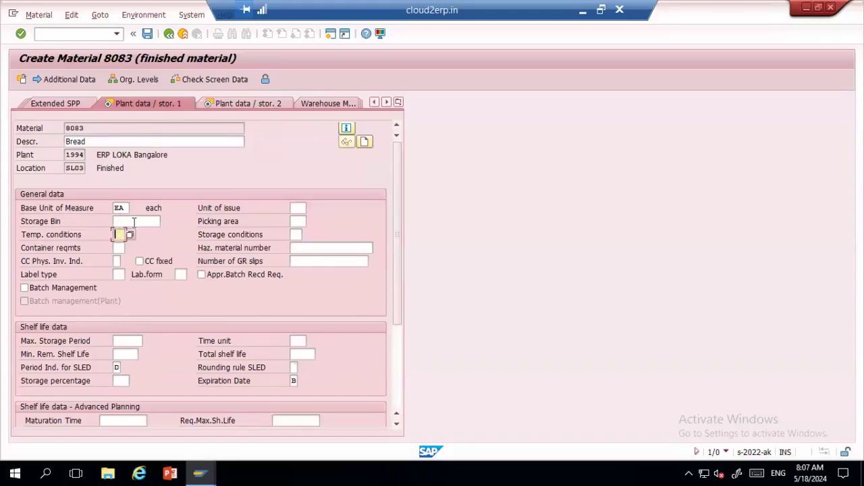
left_click(134, 223)
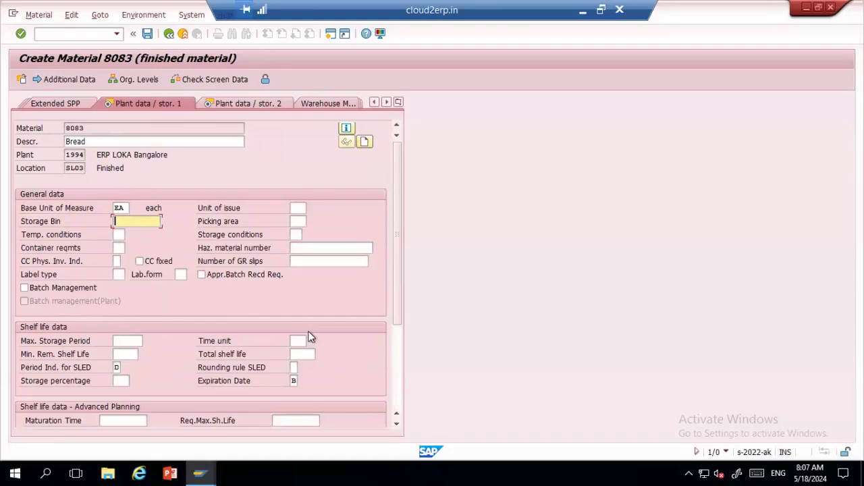
left_click(125, 343)
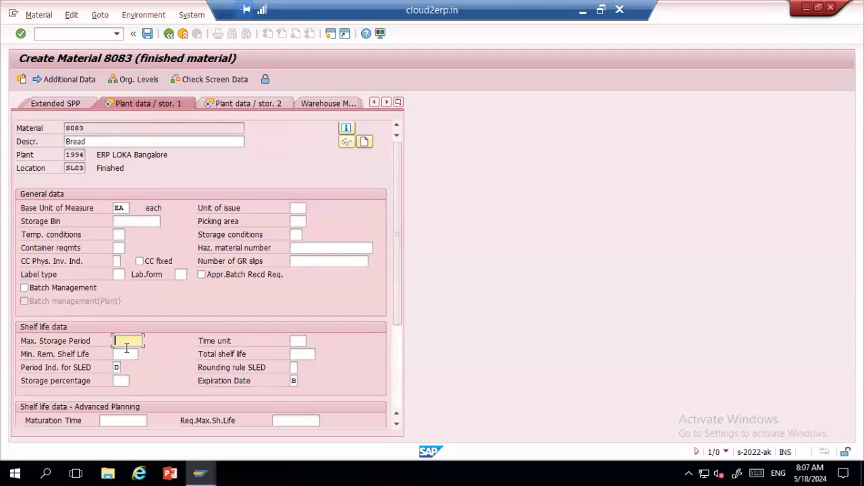
left_click(126, 353)
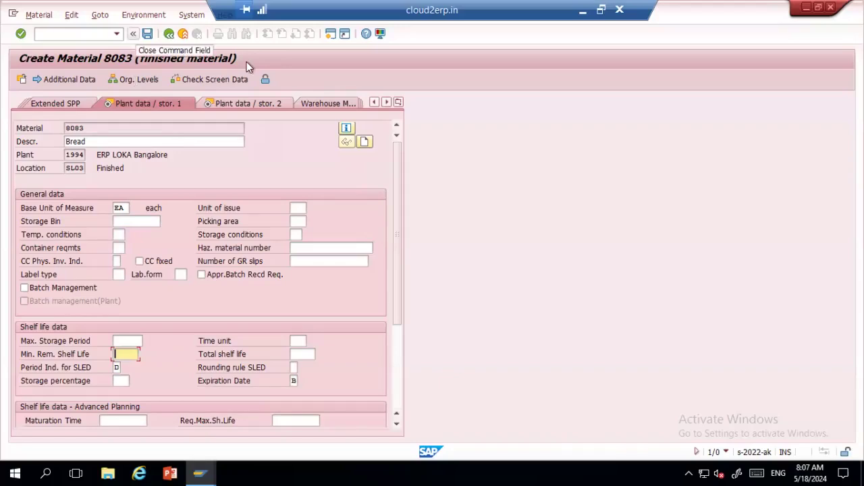
left_click(261, 104)
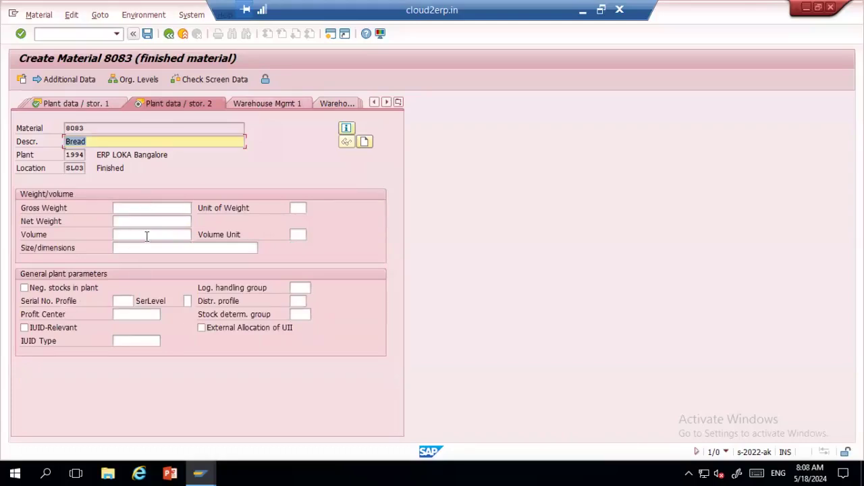
key("Return")
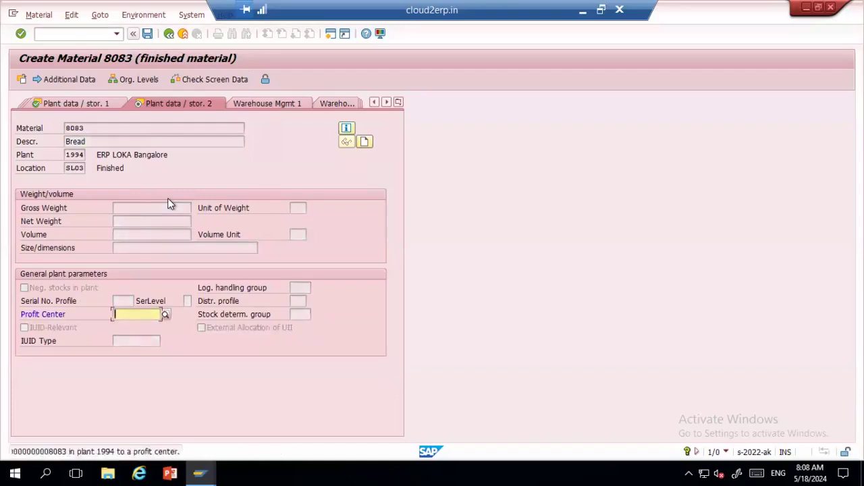
key("Return")
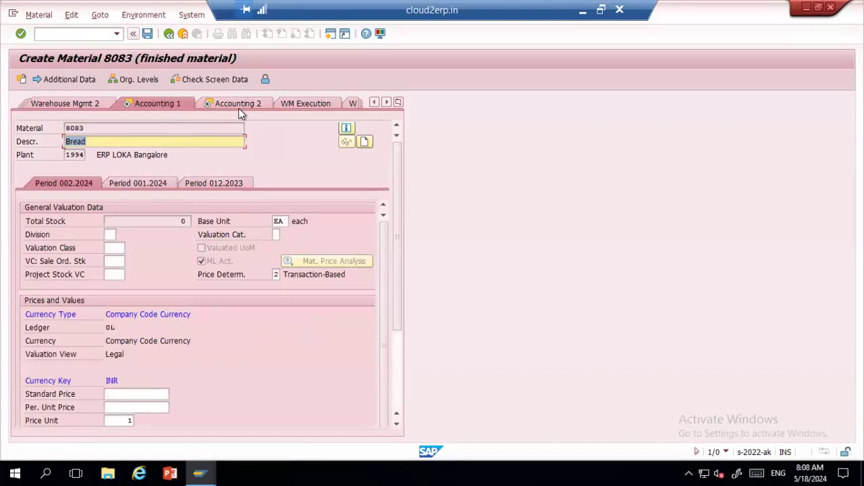
Step: Set valuation class 7920 Finished Goods from the allowed valuation classes list
left_click(113, 250)
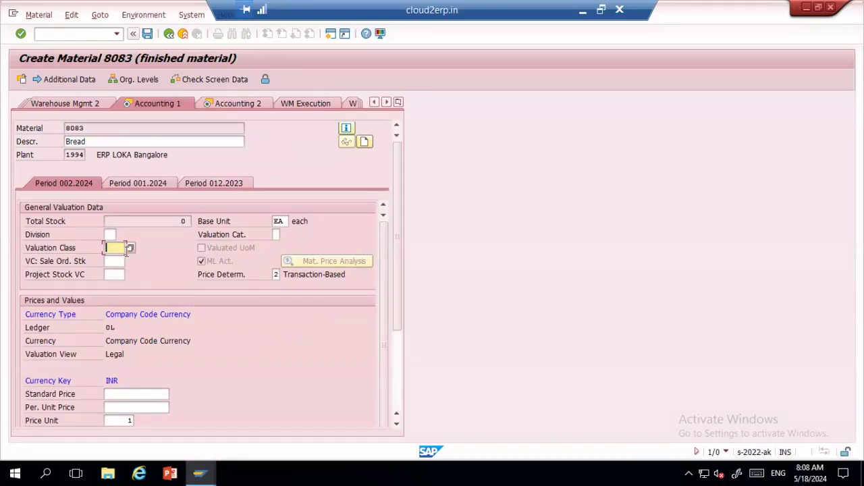
left_click(131, 249)
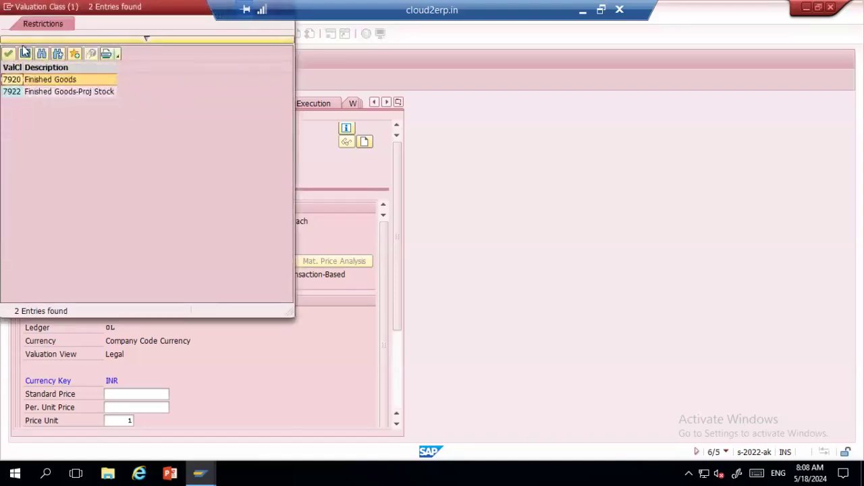
left_click(26, 54)
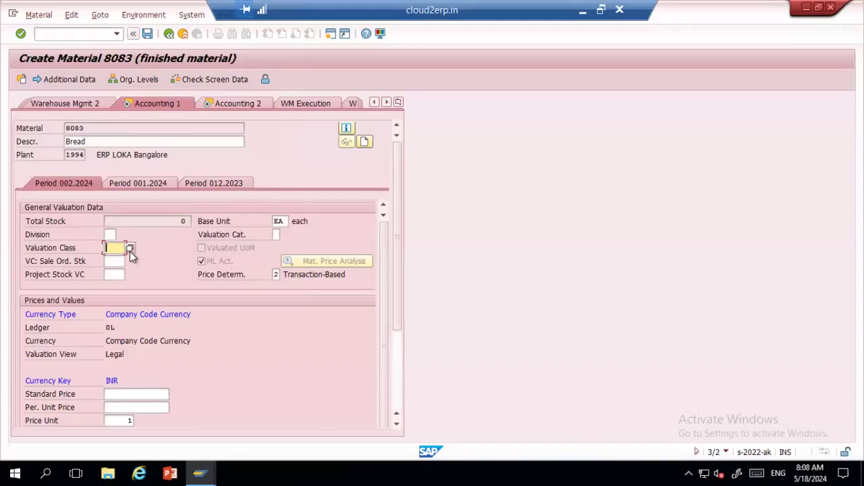
left_click(130, 248)
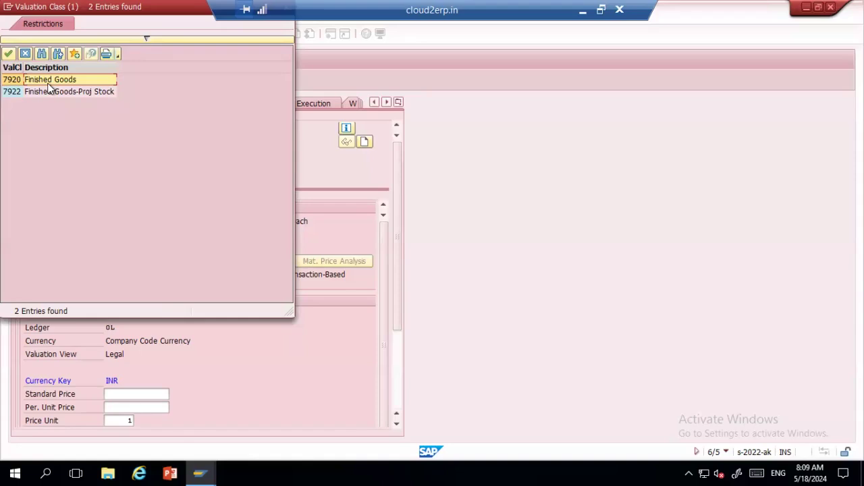
double_click(10, 81)
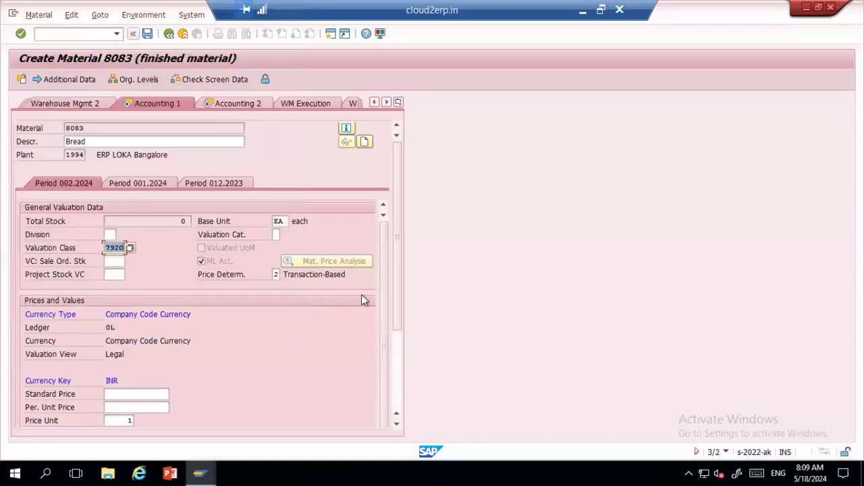
left_click(399, 380)
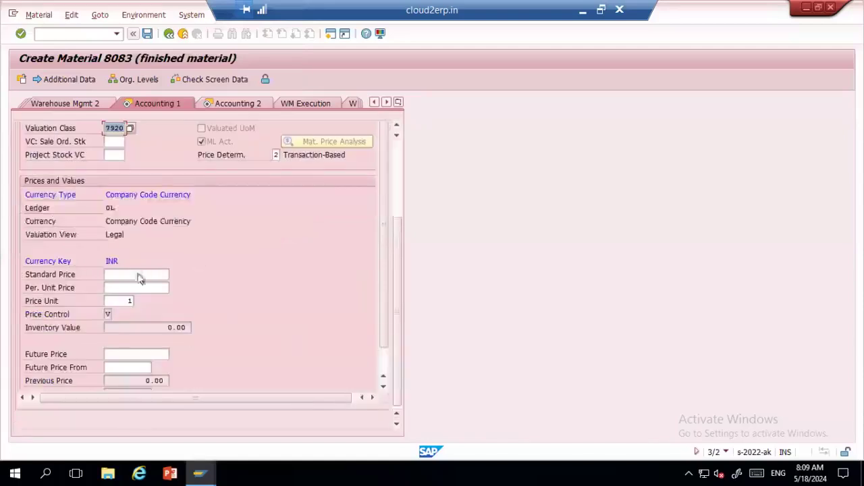
Step: Enter 10 as both standard price and per-unit price, then save material 8083
left_click(133, 274)
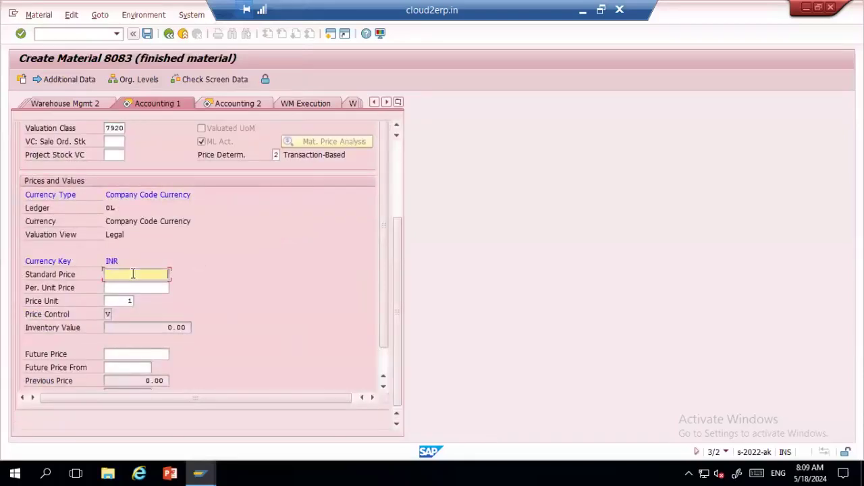
type("10")
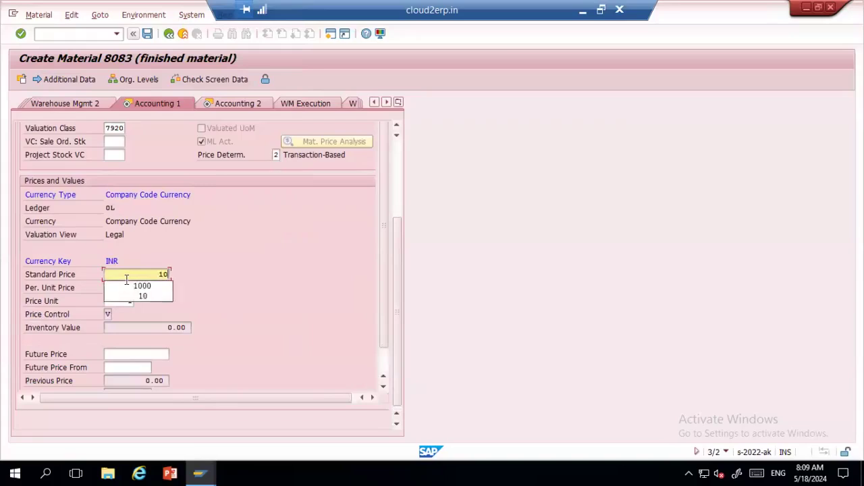
key("Return")
type("10")
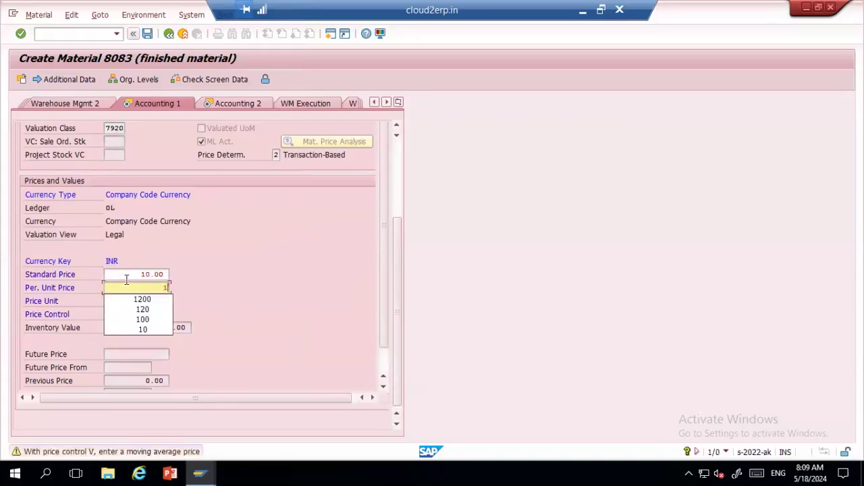
key("Return")
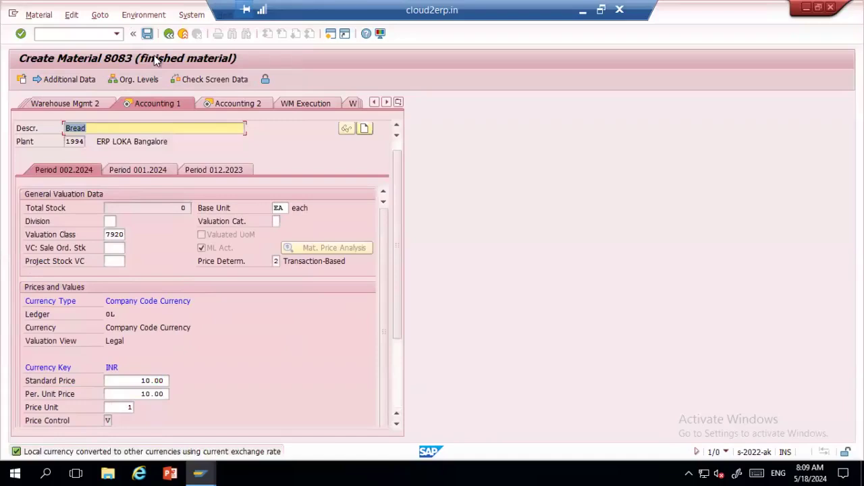
left_click(147, 34)
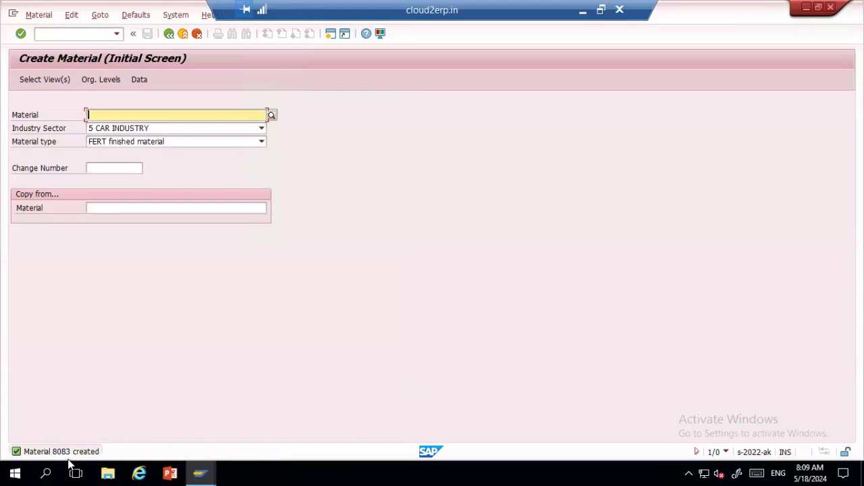
left_click(47, 34)
type("/omm60")
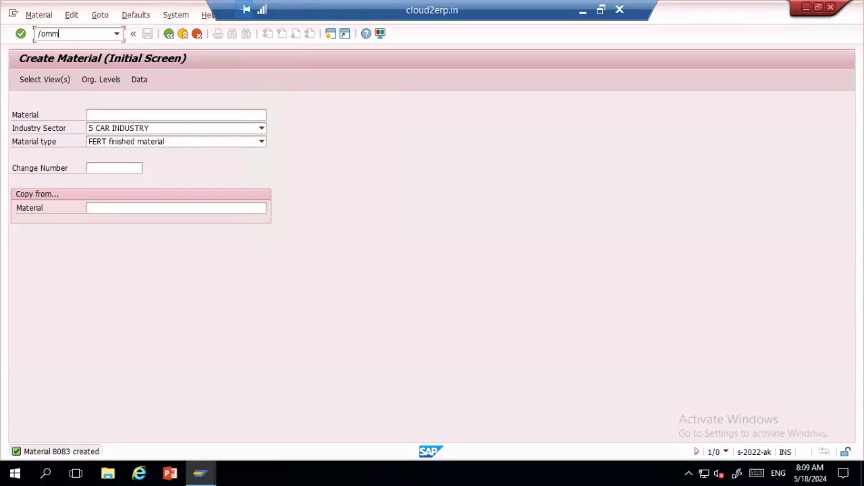
key("Return")
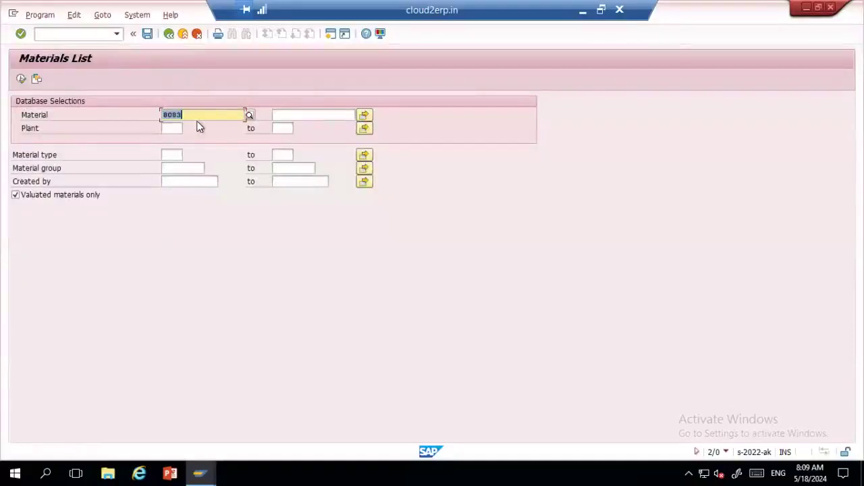
left_click(22, 80)
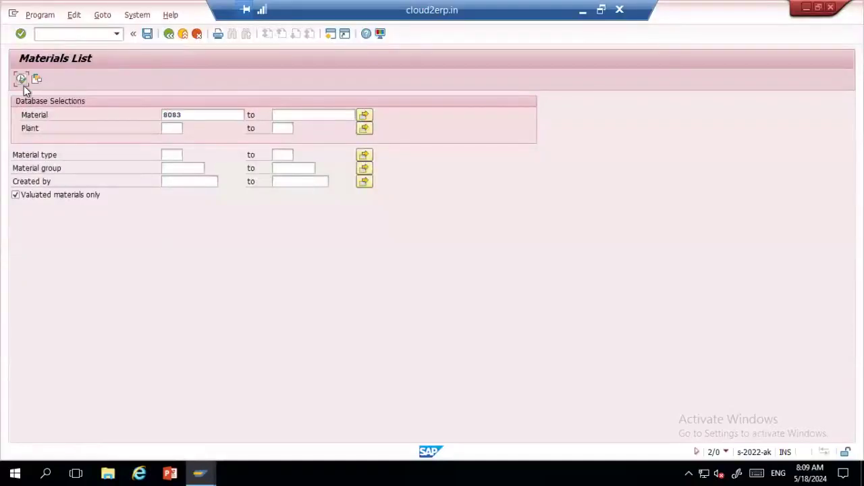
left_click(21, 81)
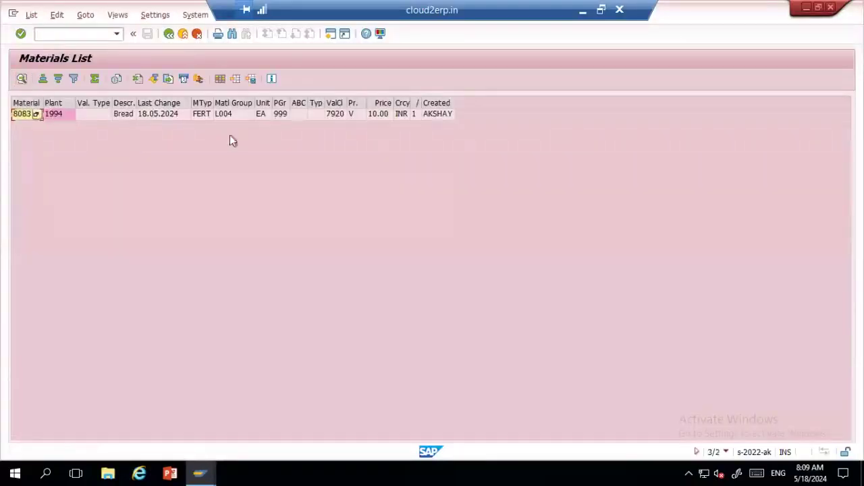
left_click(125, 118)
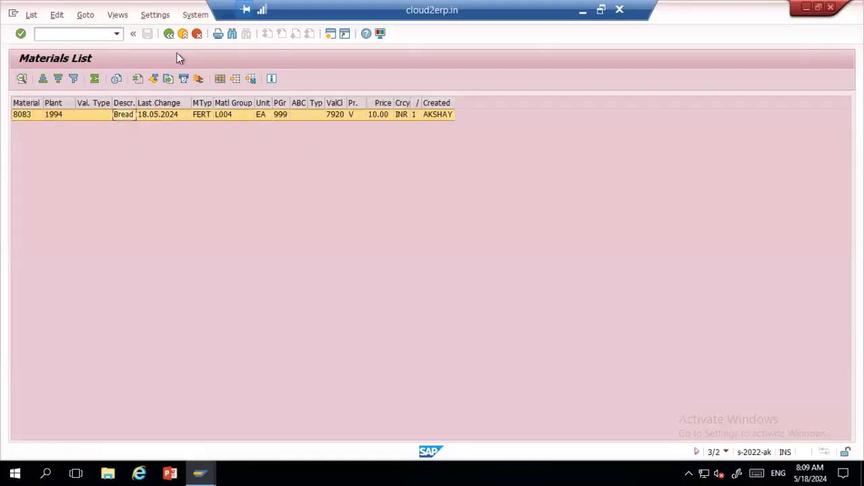
key("F3")
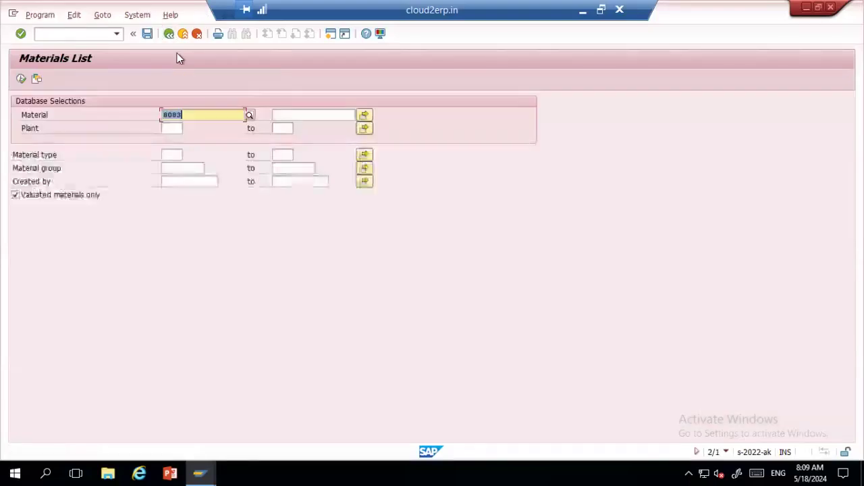
Step: Replace material 8083 with the creator's user name in Created by and run the Materials List
key("Delete")
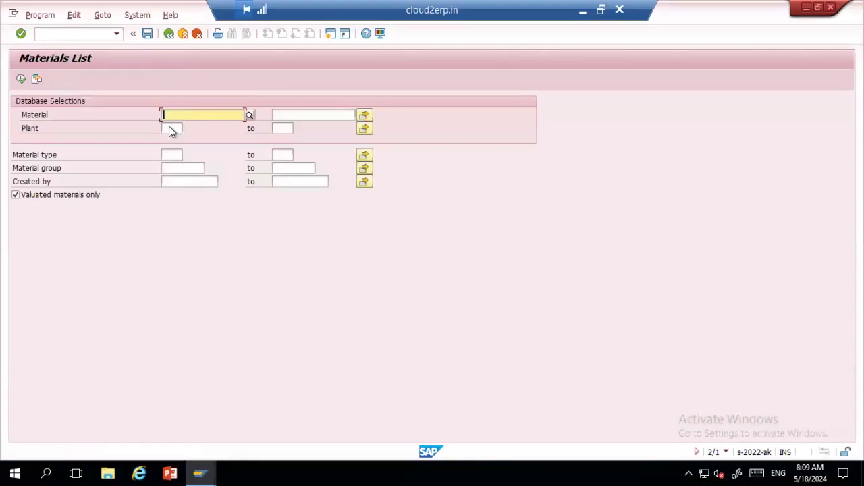
left_click(178, 180)
type("akshay")
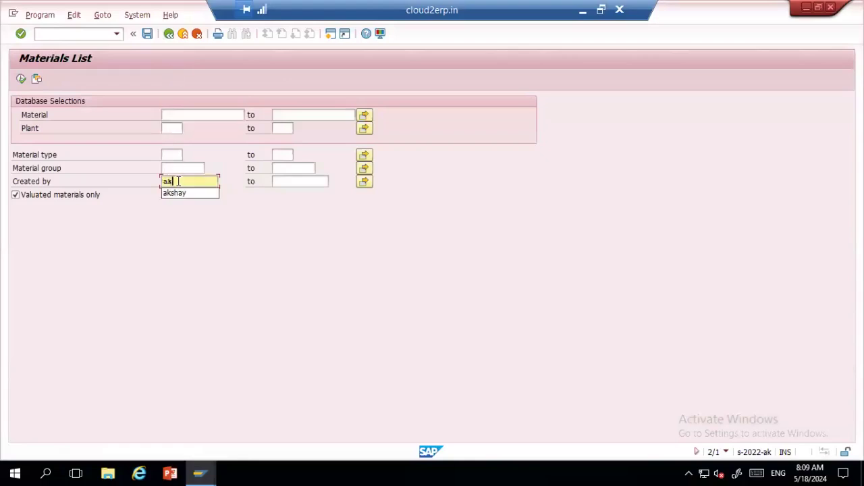
left_click(21, 79)
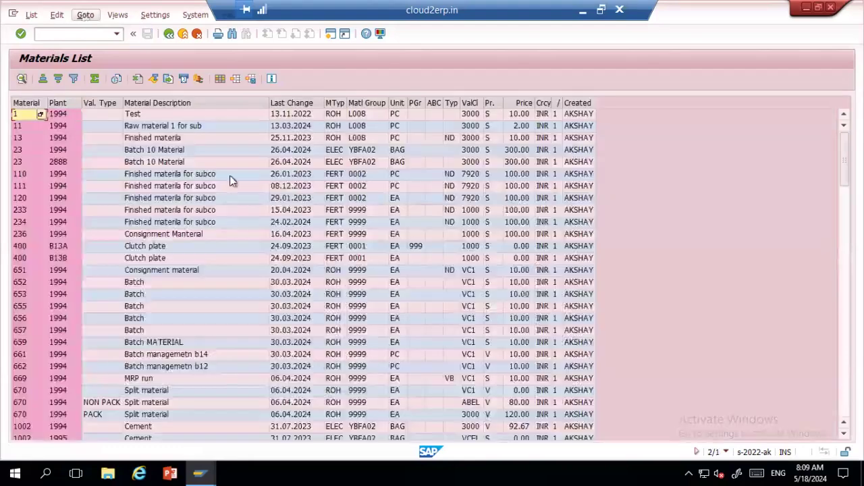
Step: Scroll through the resulting list and return to the selection criteria to review the material type, group and plant fields
scroll(189, 314, "down", 3)
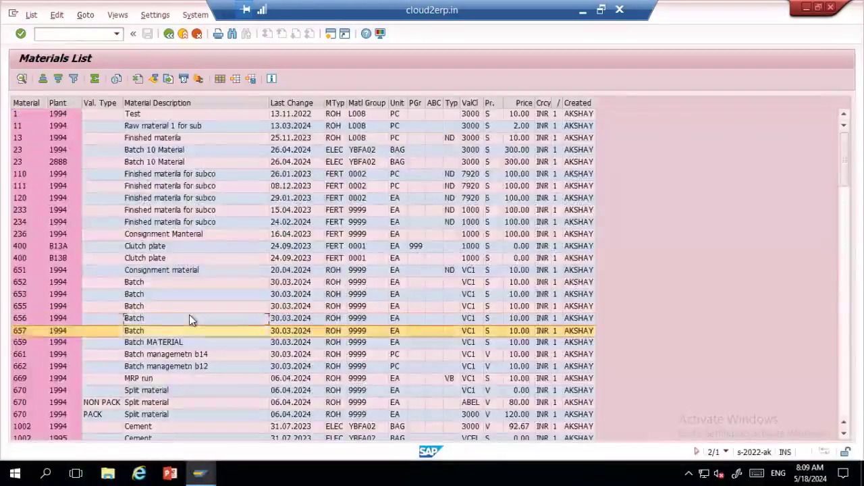
scroll(189, 315, "down", 15)
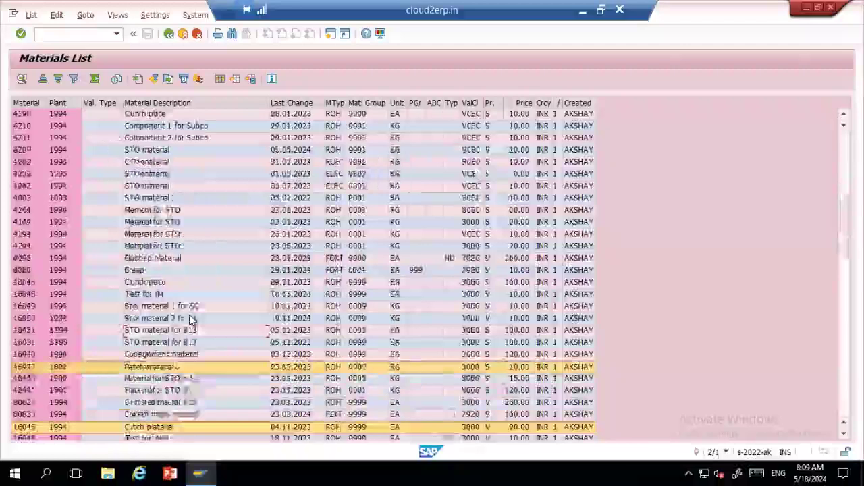
scroll(190, 317, "down", 12)
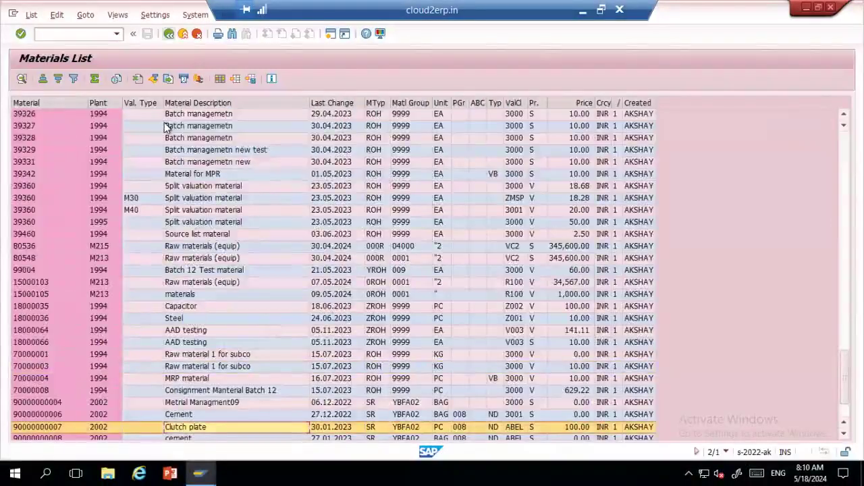
key("F3")
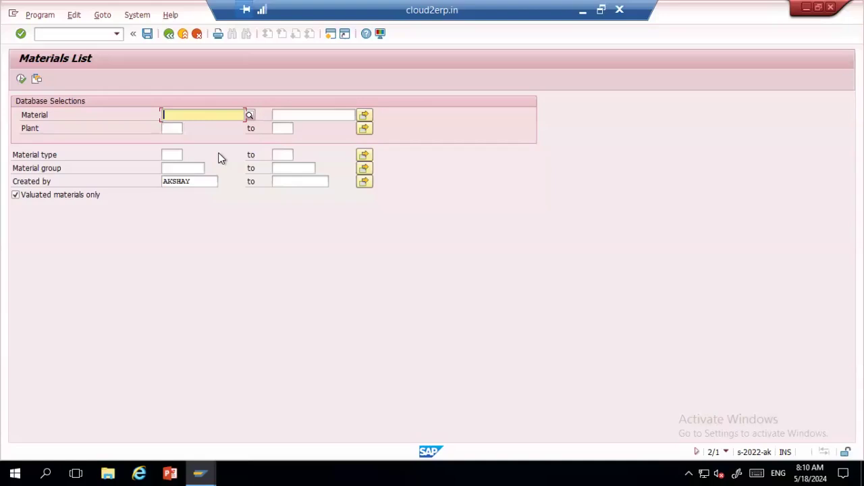
left_click(173, 156)
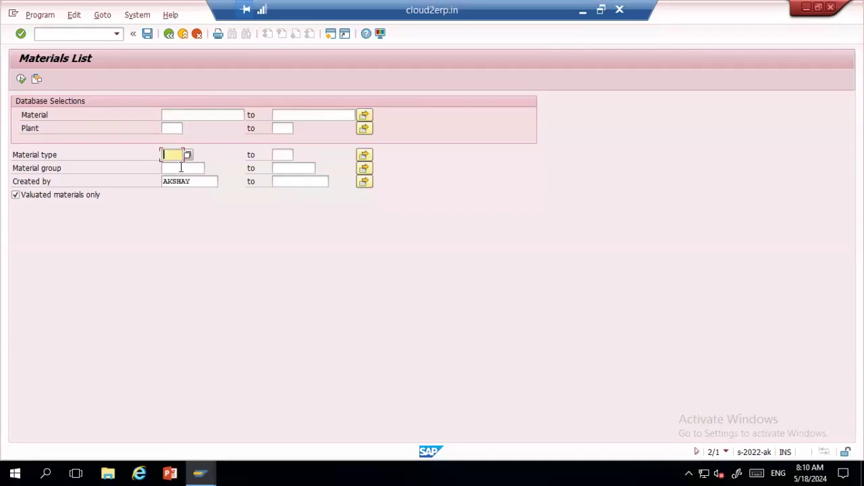
left_click(181, 167)
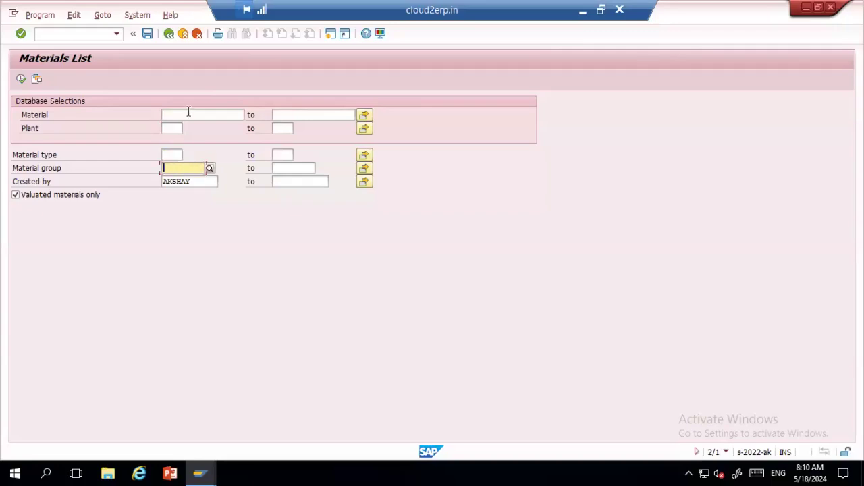
left_click(176, 127)
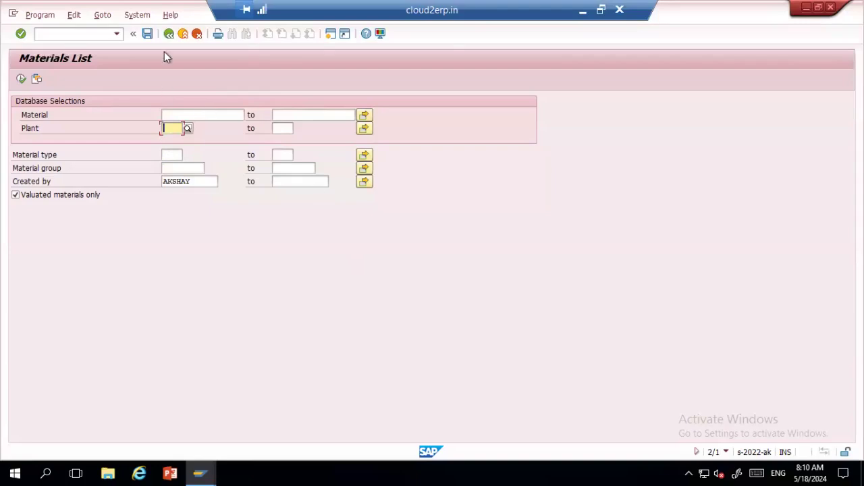
Step: Leave the report and start Change Material immediately for material 8083
key("F3")
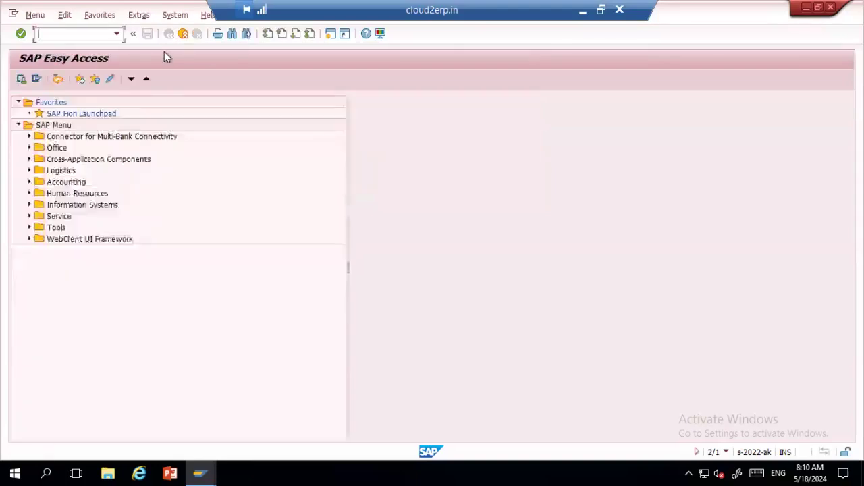
key("alt+Tab")
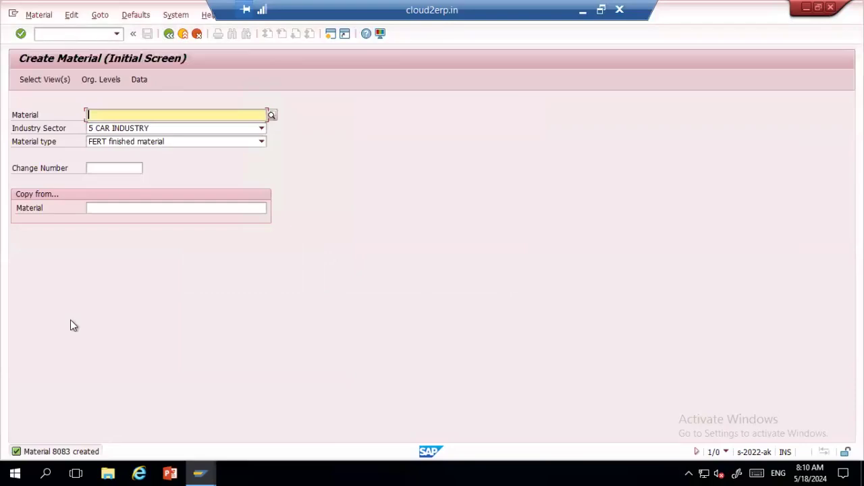
left_click(30, 16)
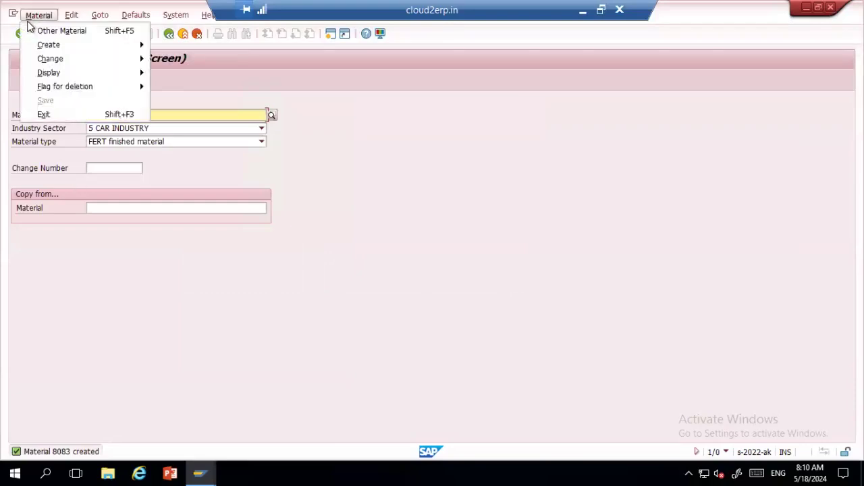
mouse_move(56, 59)
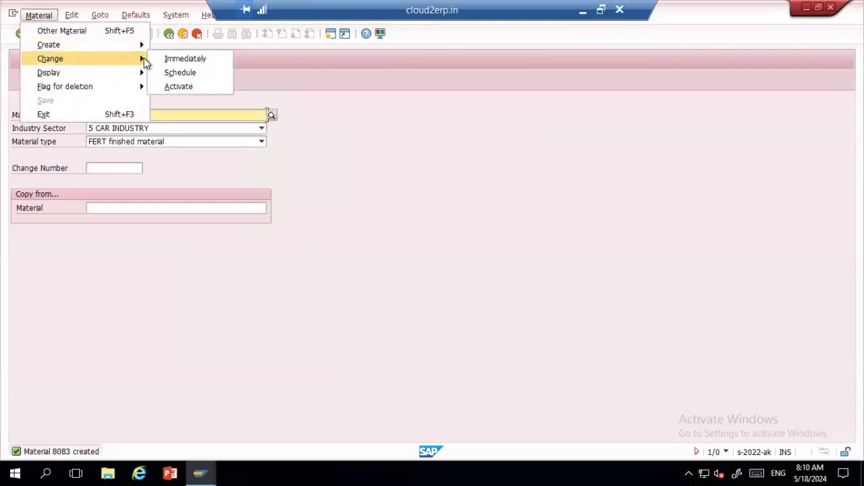
left_click(163, 58)
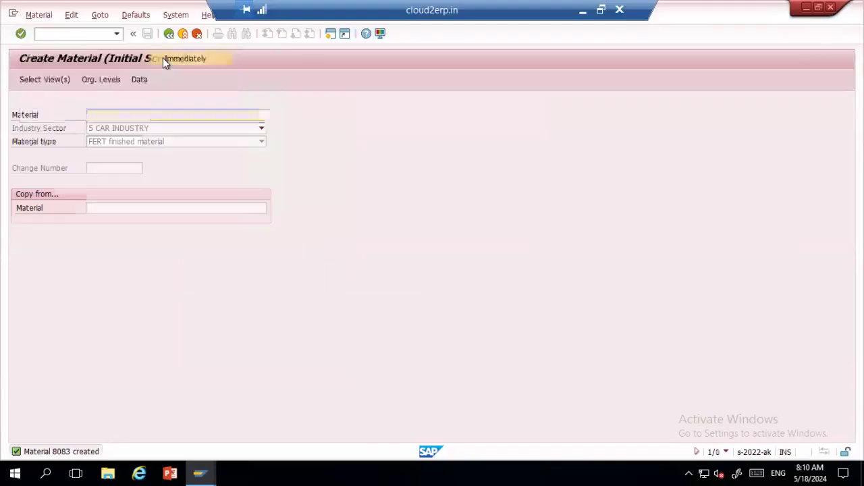
type("8083")
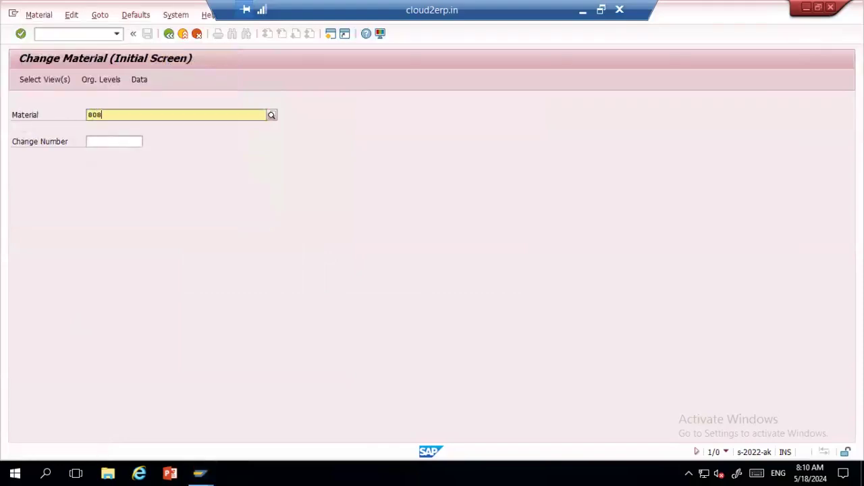
key("Return")
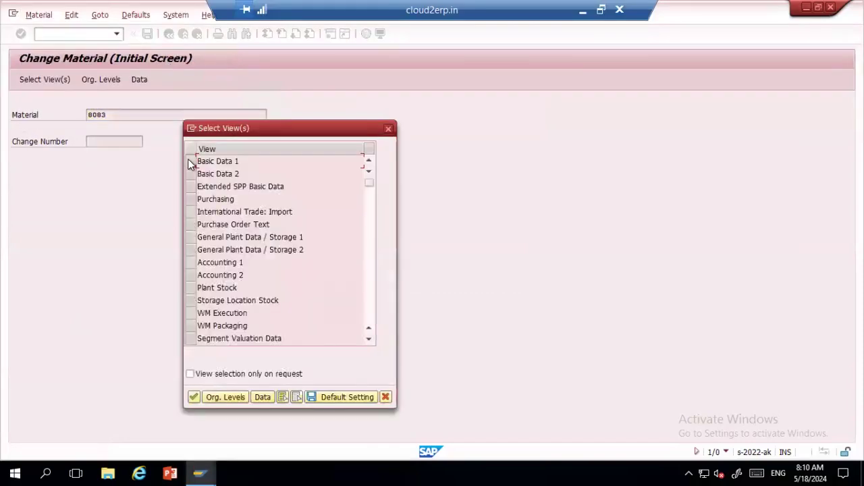
Step: Select Basic Data 1–2, Plant Data / Storage 1–2 and Accounting 1–2 views for plant 1994
left_click(191, 161)
left_click(191, 174)
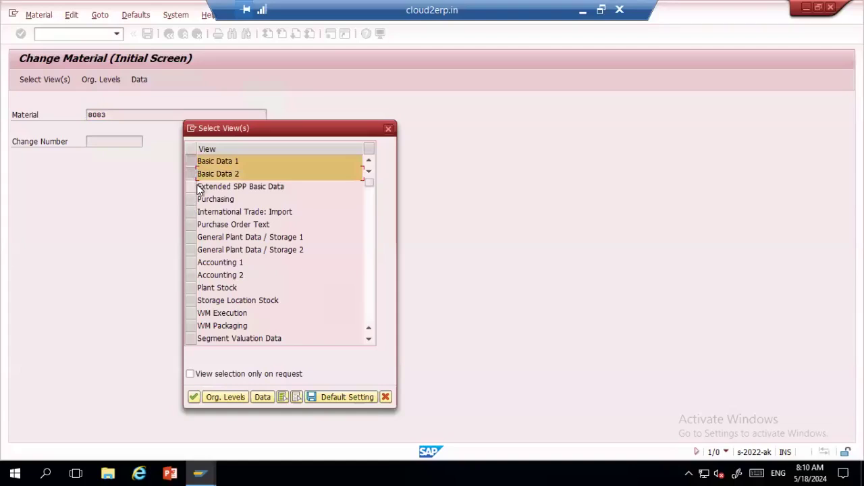
left_click(191, 236)
left_click(191, 250)
left_click(191, 262)
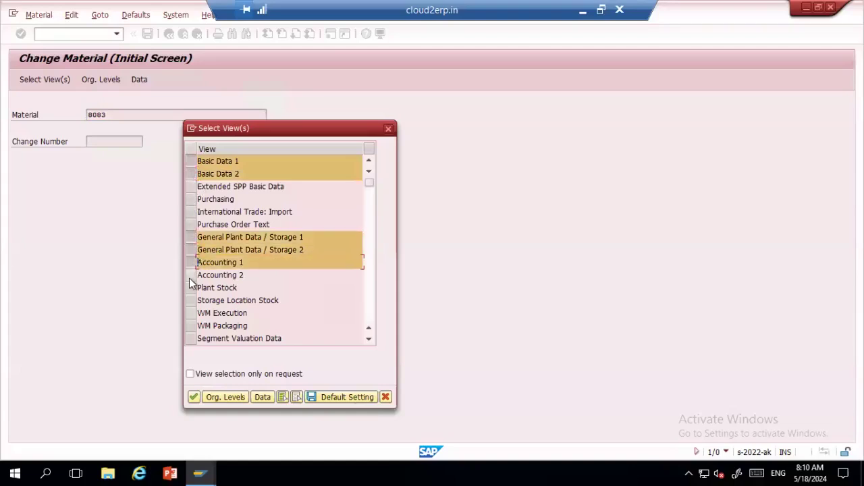
left_click(191, 274)
left_click(223, 397)
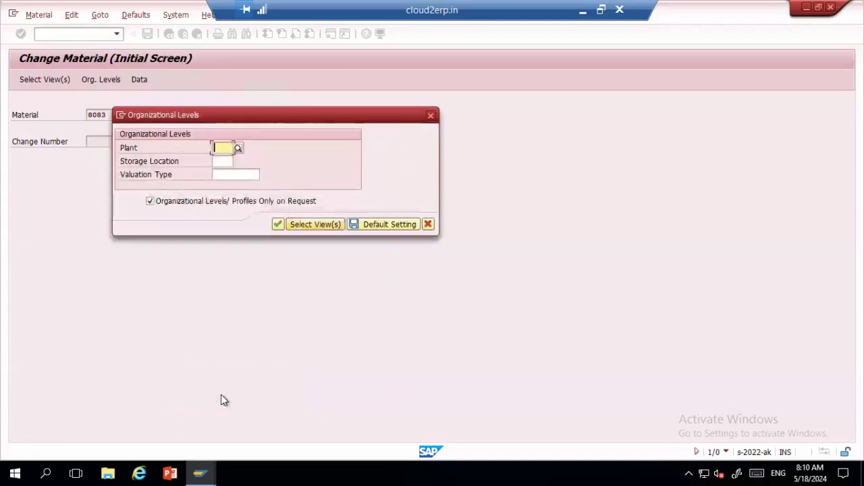
type("1994")
key("Return")
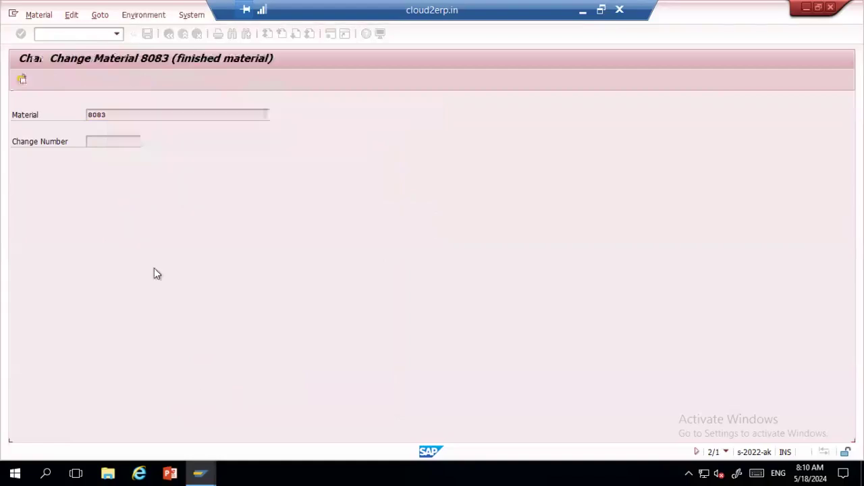